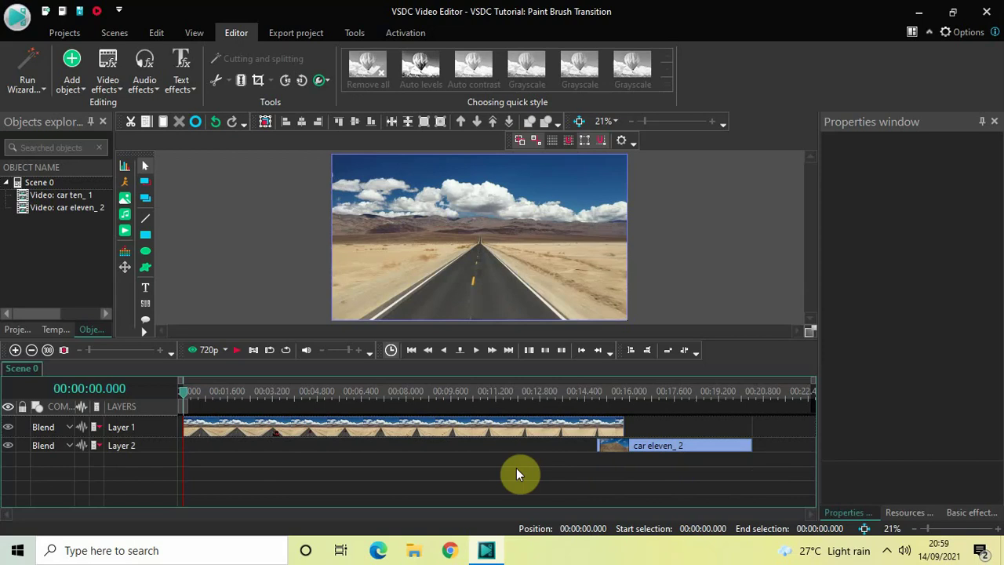
# - Preview the clip junction, then add a default one-second Paint brush transition to the car ten clip
pyautogui.click(472, 396)
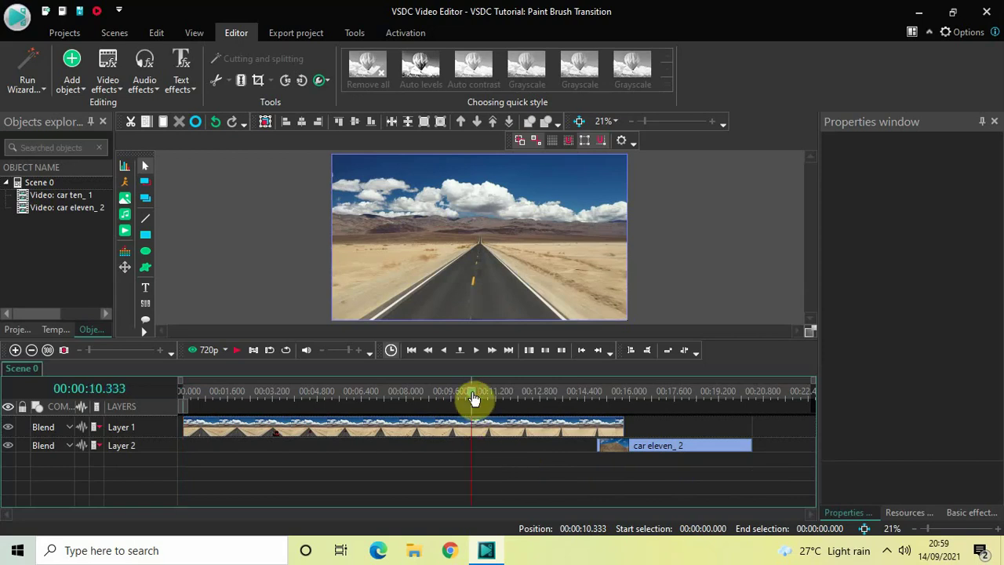
pyautogui.click(679, 394)
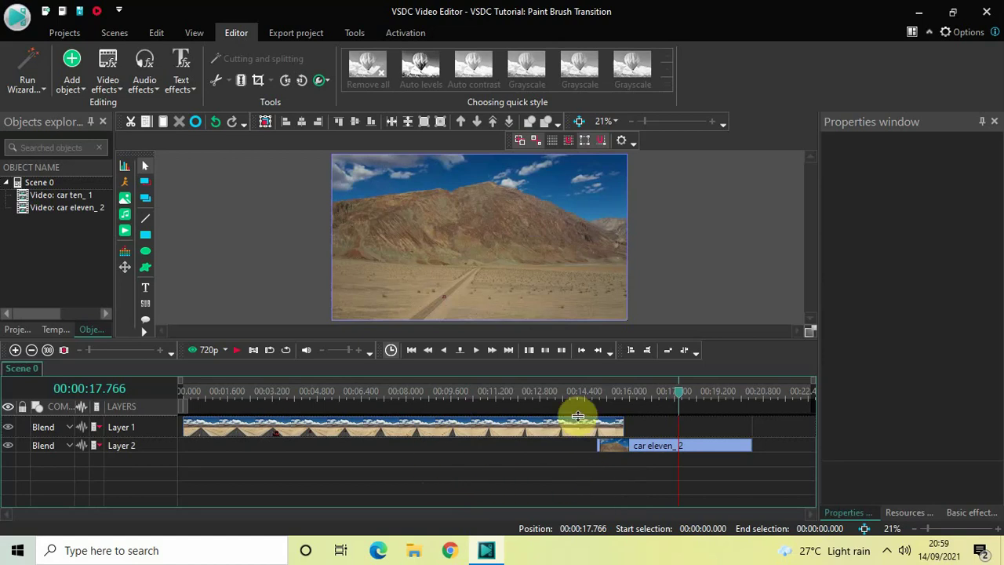
pyautogui.doubleClick(416, 429)
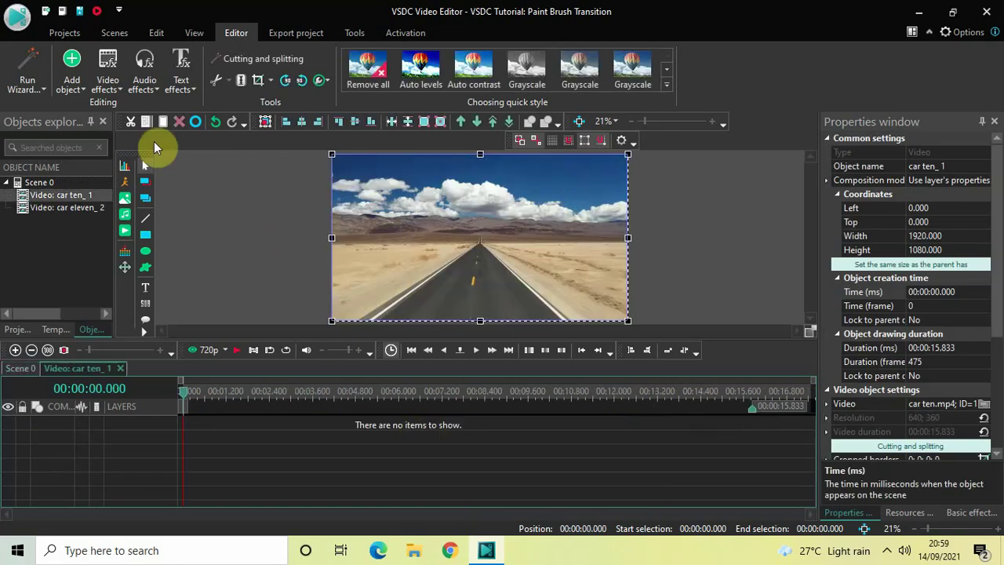
pyautogui.click(111, 86)
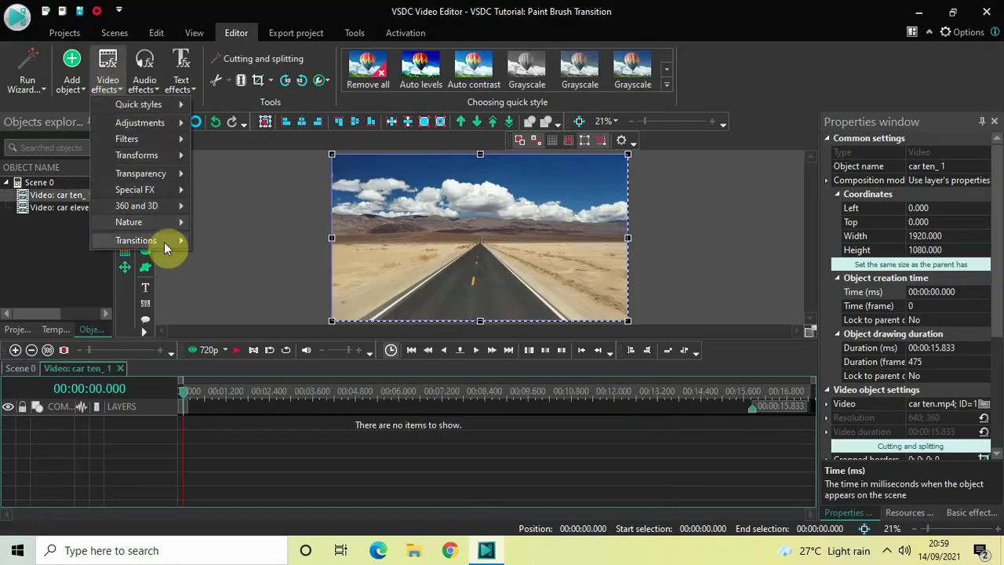
pyautogui.moveTo(164, 241)
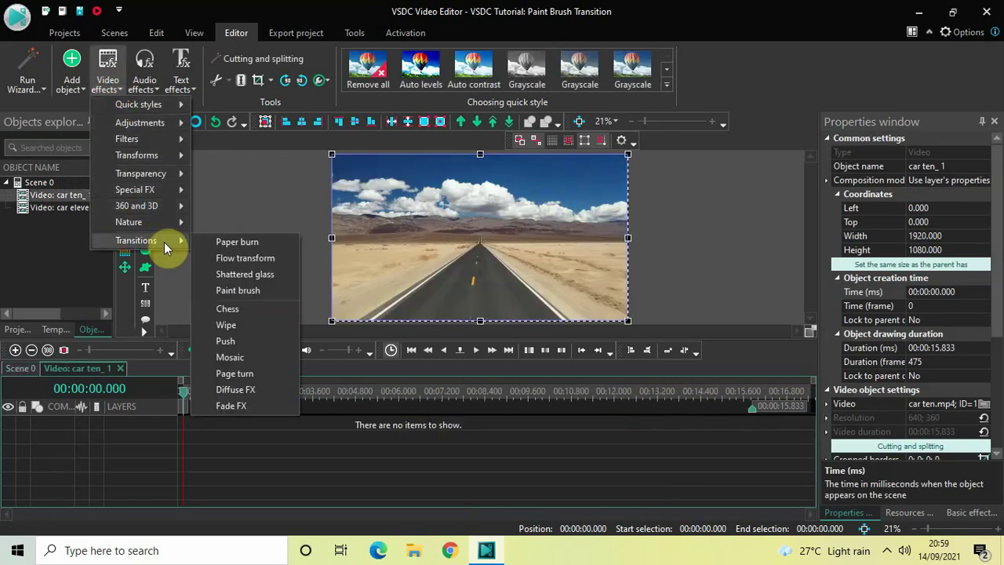
pyautogui.click(251, 291)
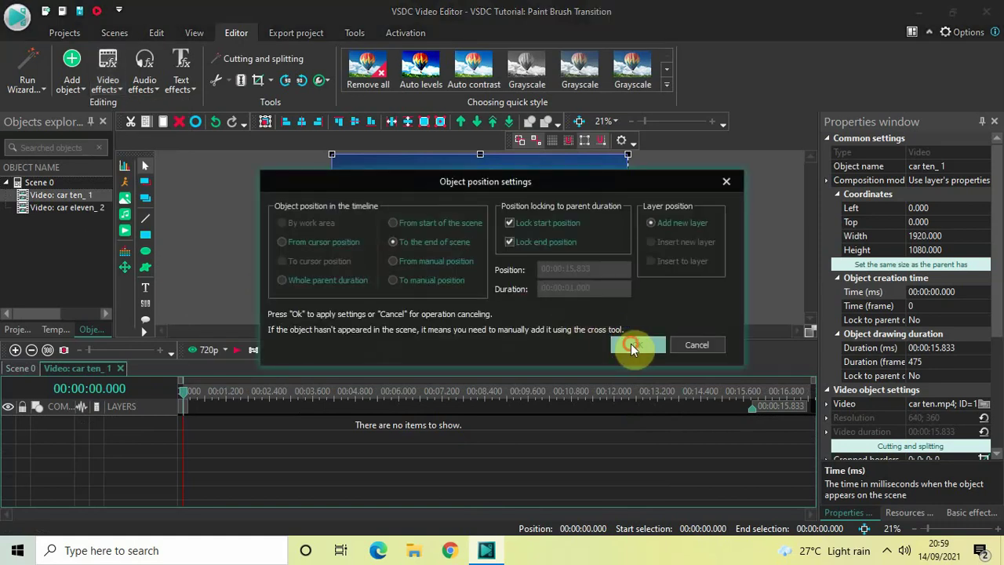
pyautogui.click(631, 343)
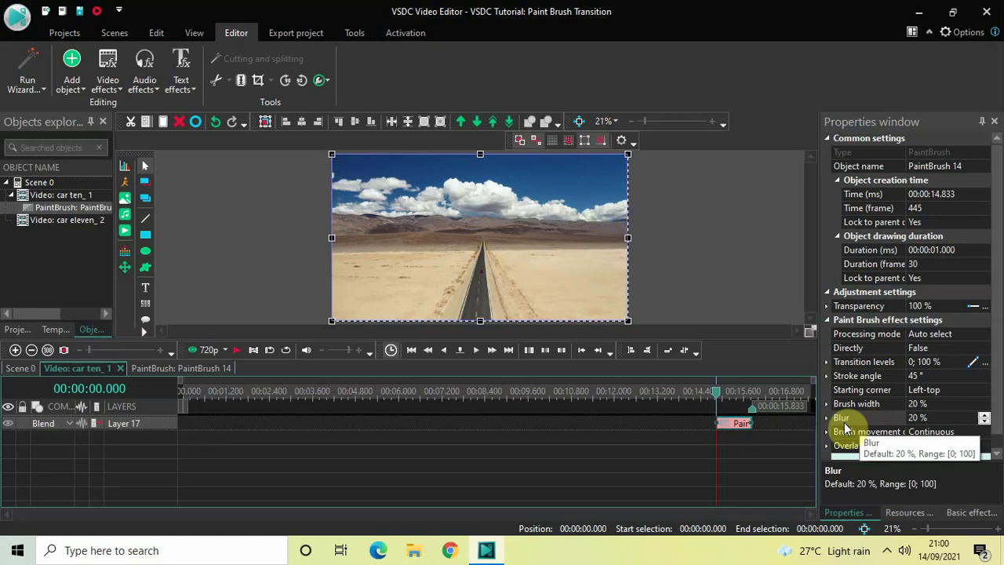
# - Set the transition's Blur to 0 and its brush movement direction to Random (random angle)
pyautogui.click(939, 418)
pyautogui.press('BackSpace')
pyautogui.press('BackSpace')
pyautogui.press('BackSpace')
pyautogui.press('BackSpace')
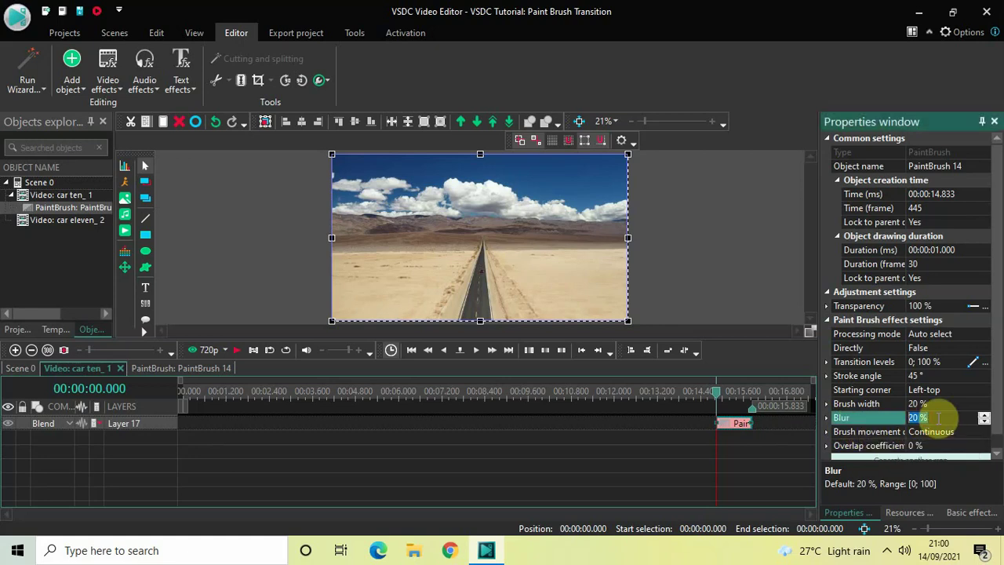
pyautogui.write('0')
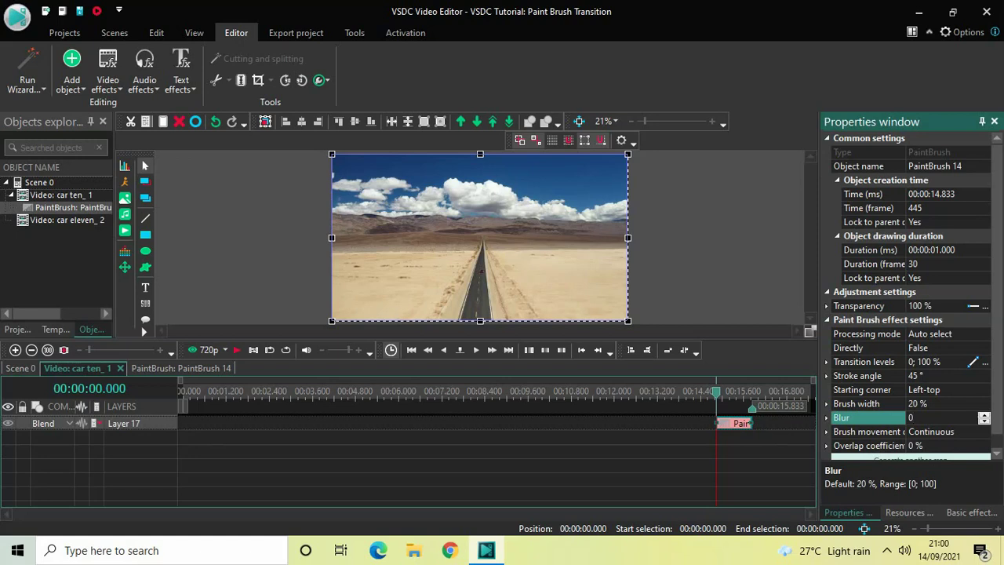
pyautogui.press('Return')
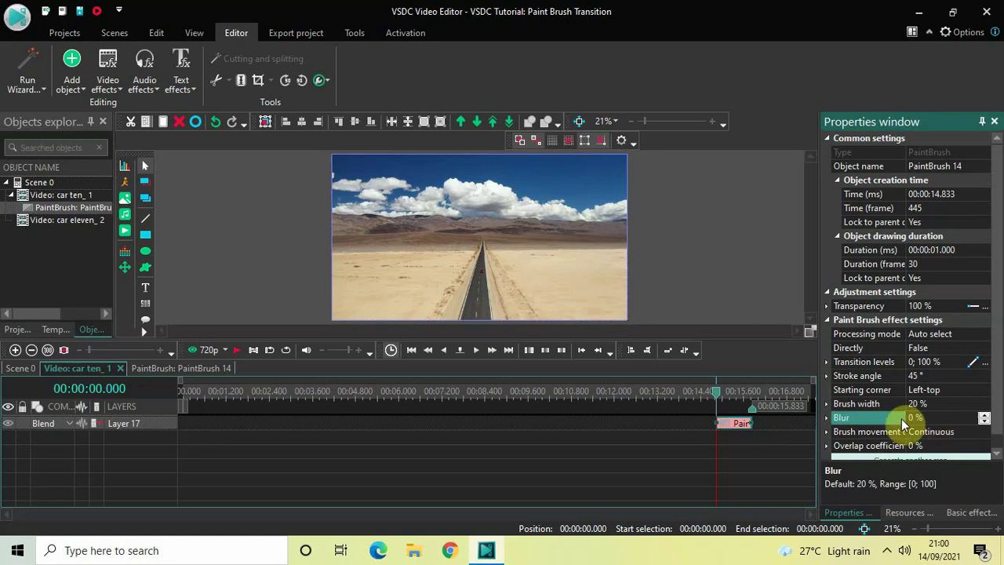
pyautogui.click(849, 432)
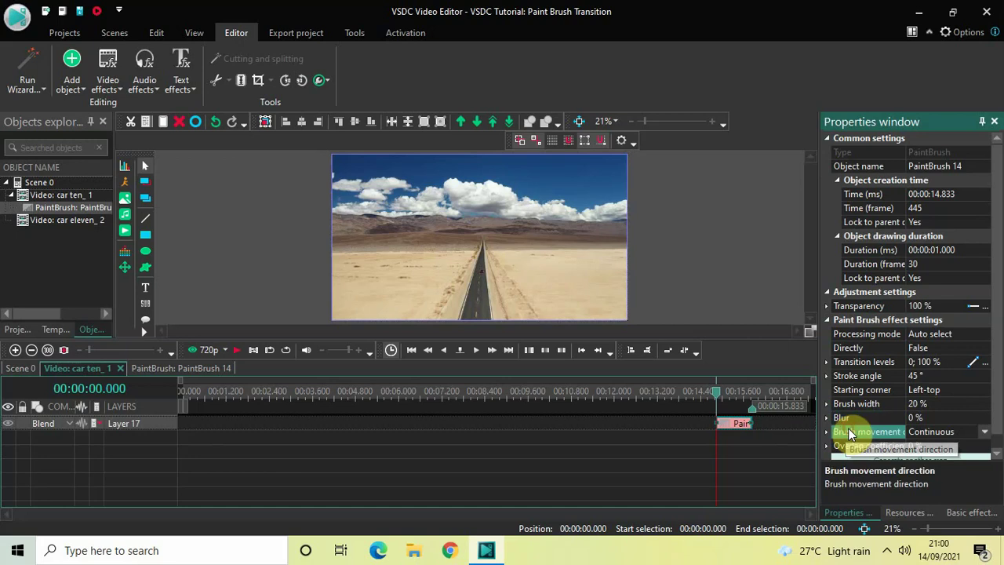
pyautogui.click(984, 433)
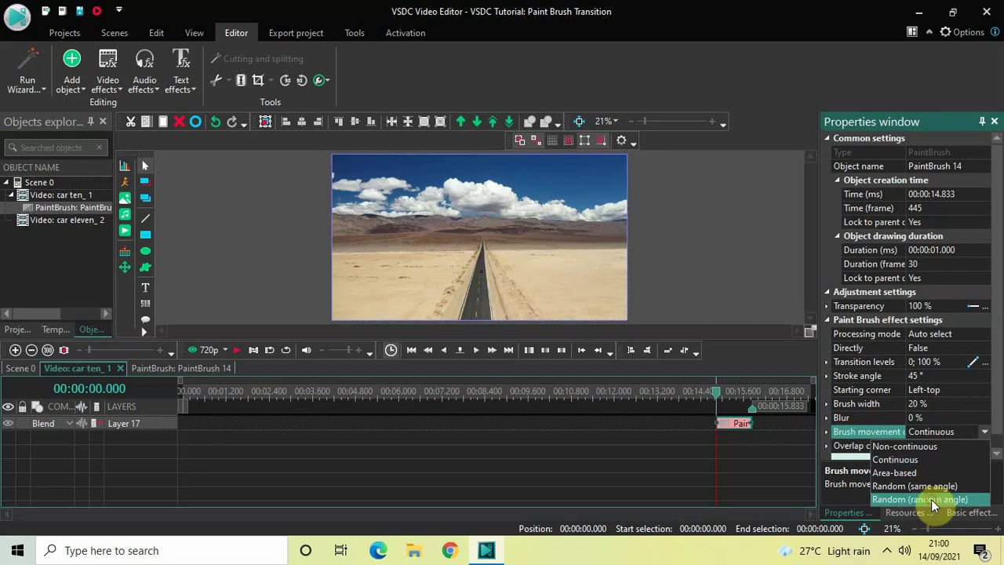
pyautogui.click(932, 499)
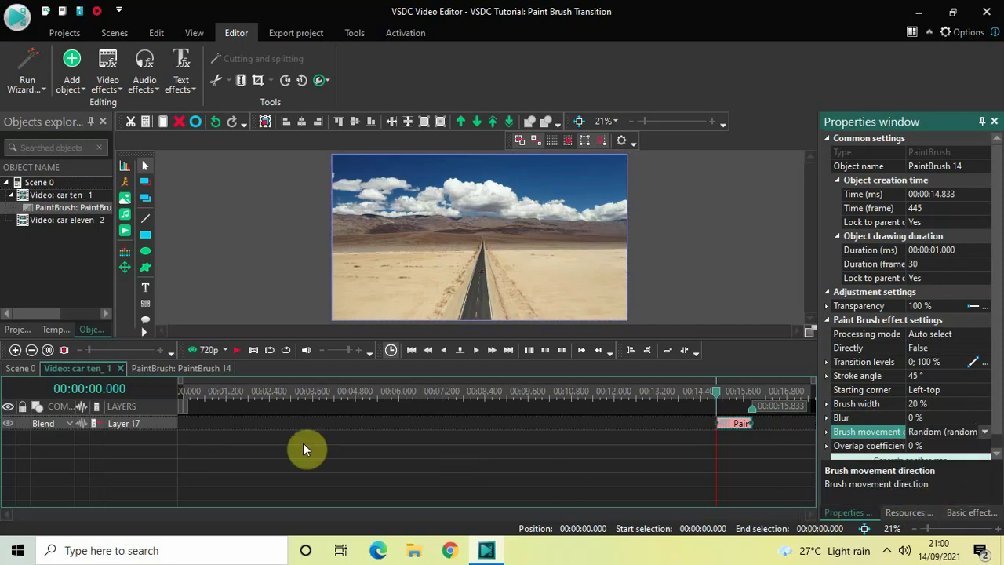
# - On the Scene 0 timeline, play from about 4.8 s through the road-to-mountain transition
pyautogui.click(20, 368)
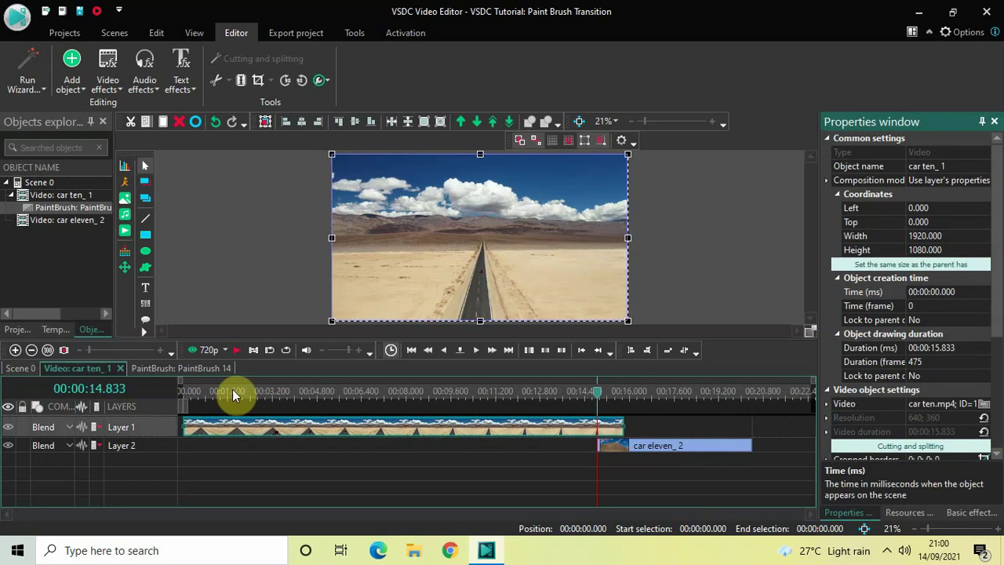
pyautogui.click(317, 395)
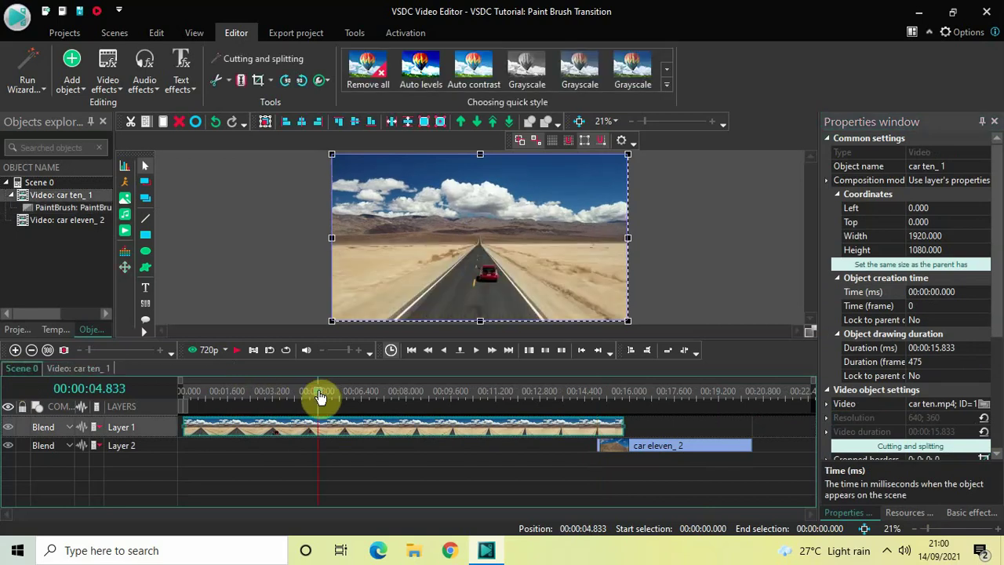
pyautogui.press('space')
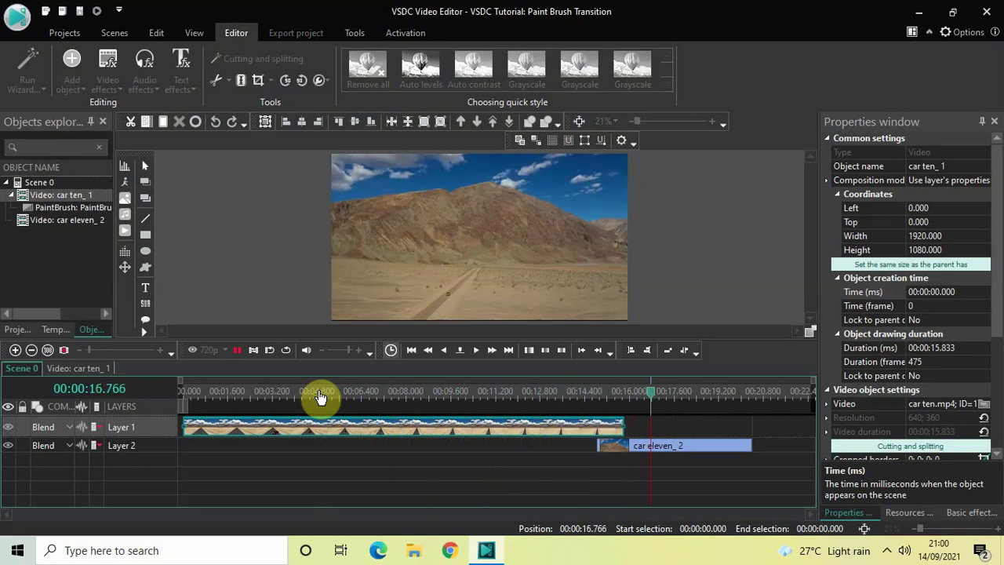
pyautogui.press('space')
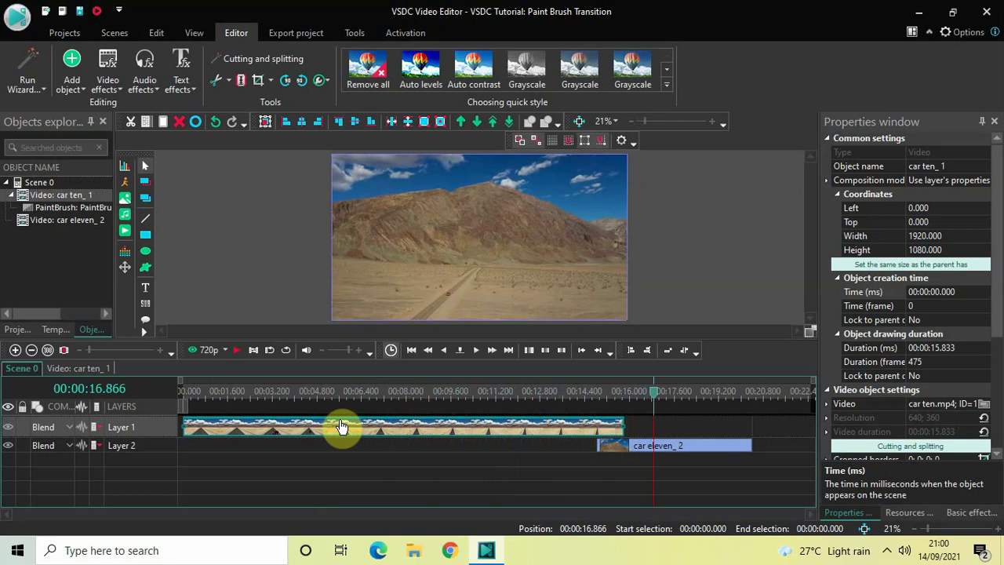
# - Move the PaintBrush transition to 0 s in car ten, set Directly to True, and preview it
pyautogui.doubleClick(341, 426)
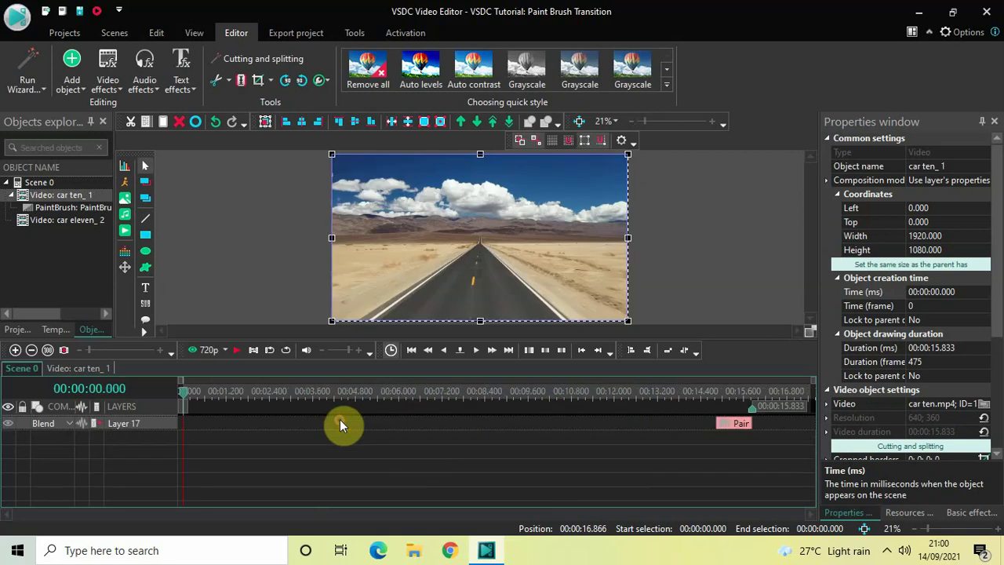
pyautogui.click(746, 427)
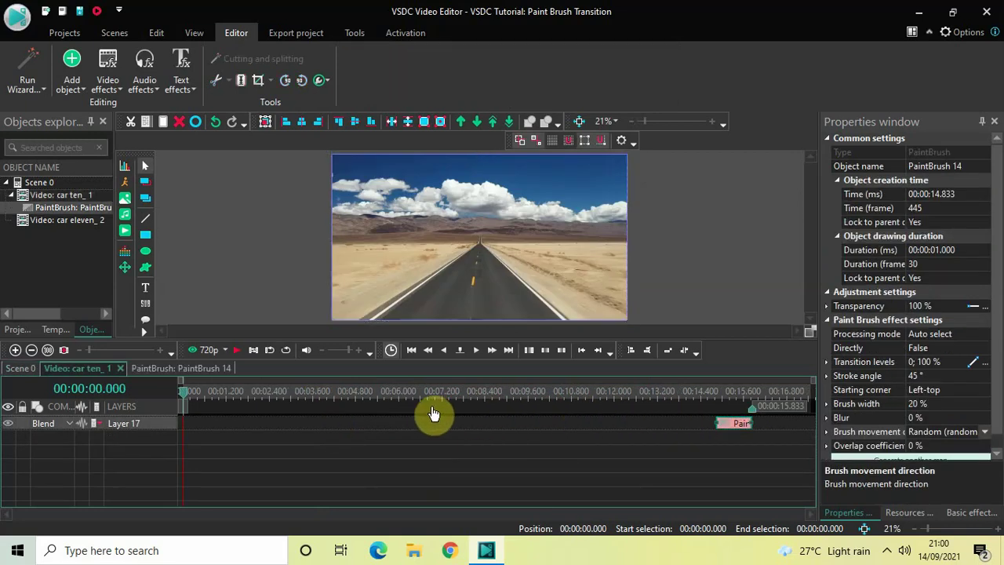
pyautogui.moveTo(433, 414)
pyautogui.mouseDown()
pyautogui.moveTo(153, 408)
pyautogui.moveTo(161, 408)
pyautogui.mouseUp()
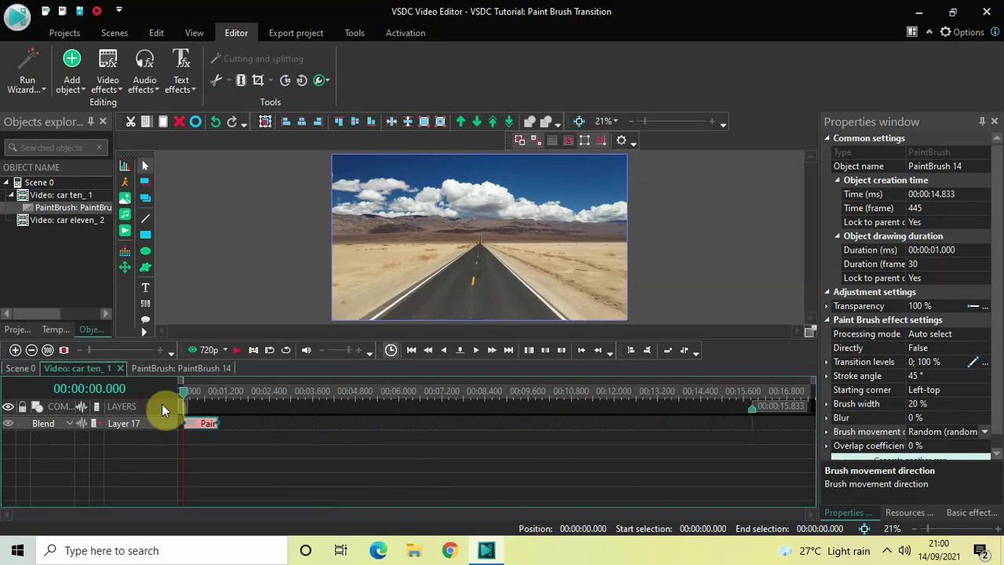
pyautogui.click(977, 349)
pyautogui.click(984, 348)
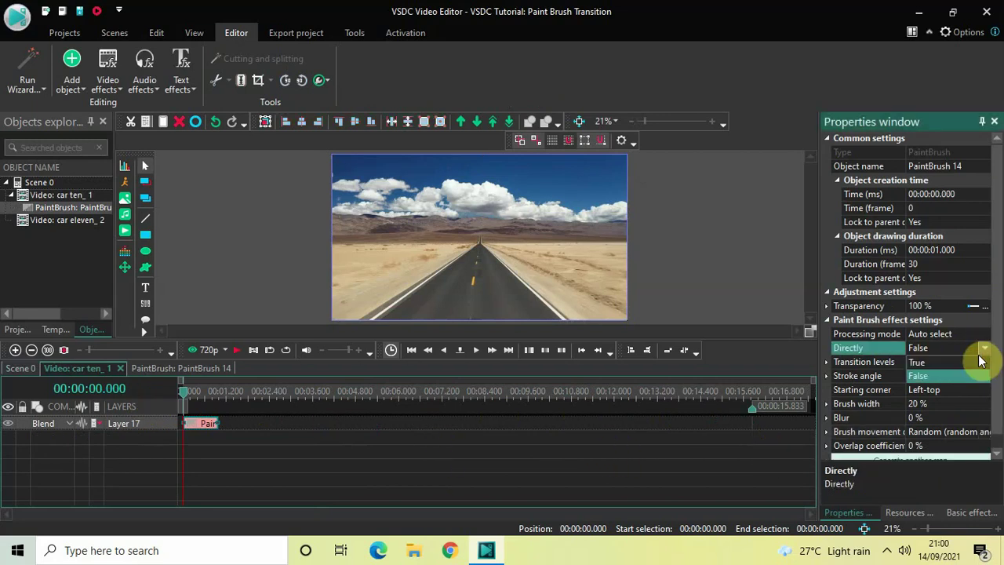
pyautogui.click(980, 361)
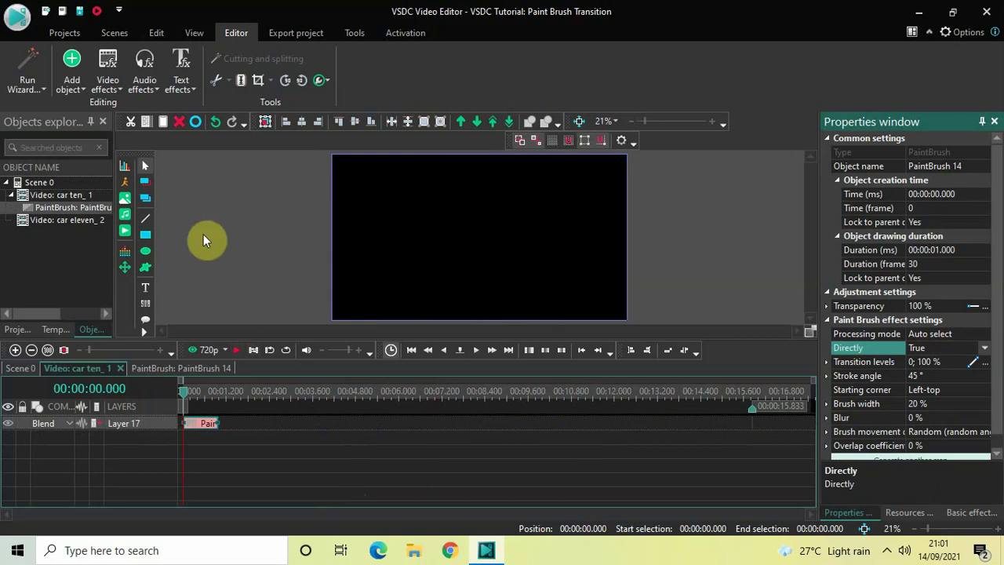
pyautogui.press('space')
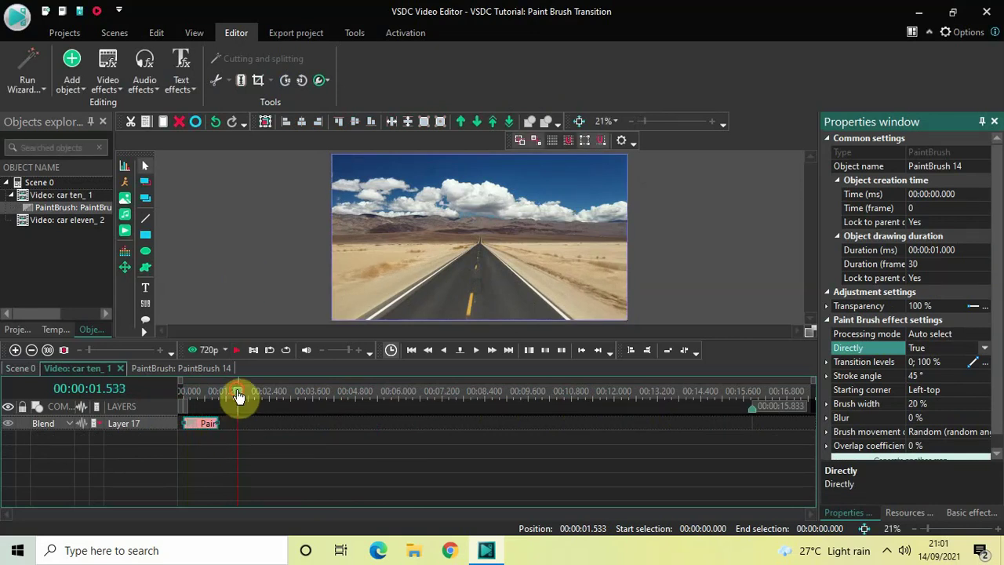
# - Replay the transition preview from the start of the clip
pyautogui.moveTo(238, 396); pyautogui.dragTo(164, 392)
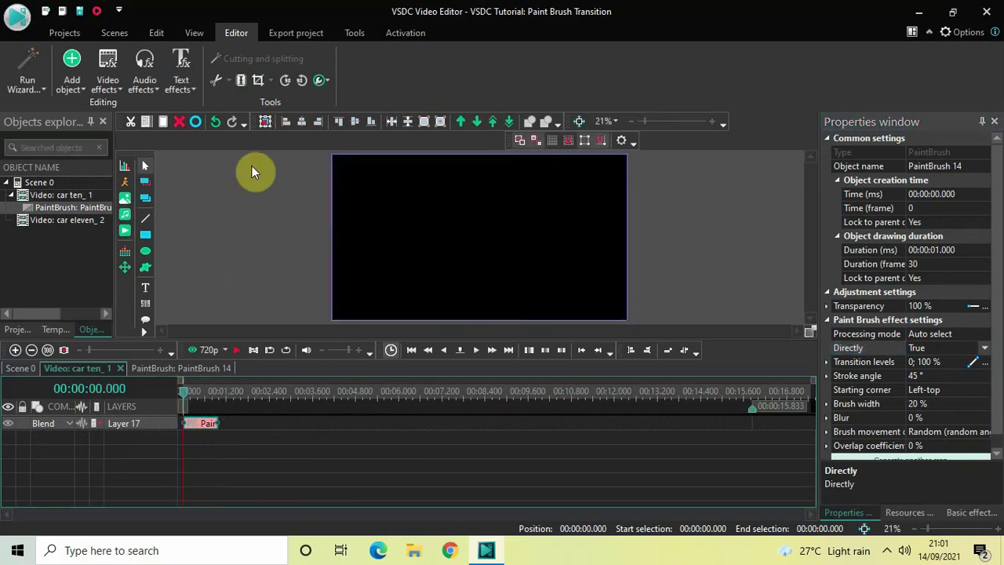
pyautogui.press('space')
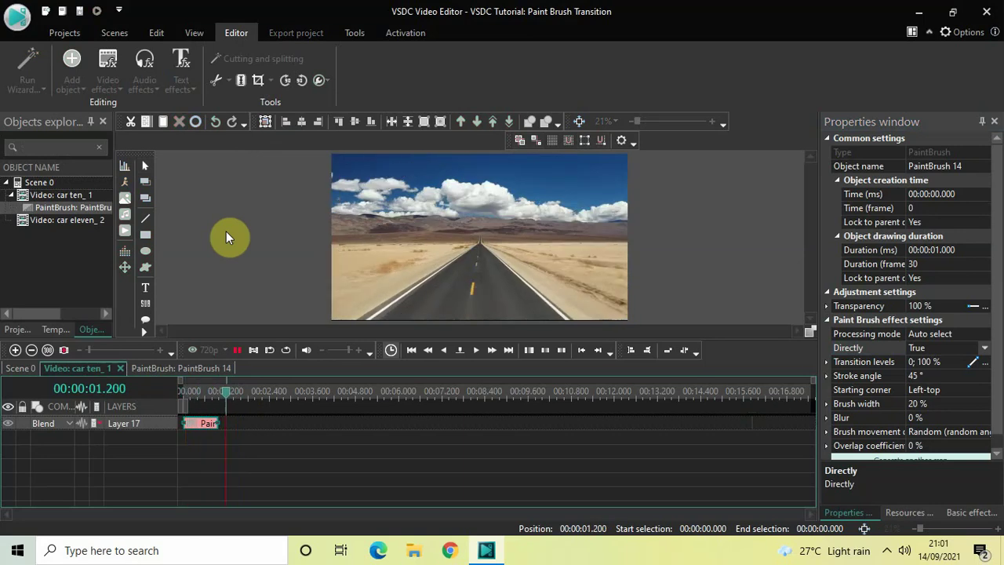
pyautogui.press('space')
pyautogui.moveTo(226, 398); pyautogui.dragTo(157, 403)
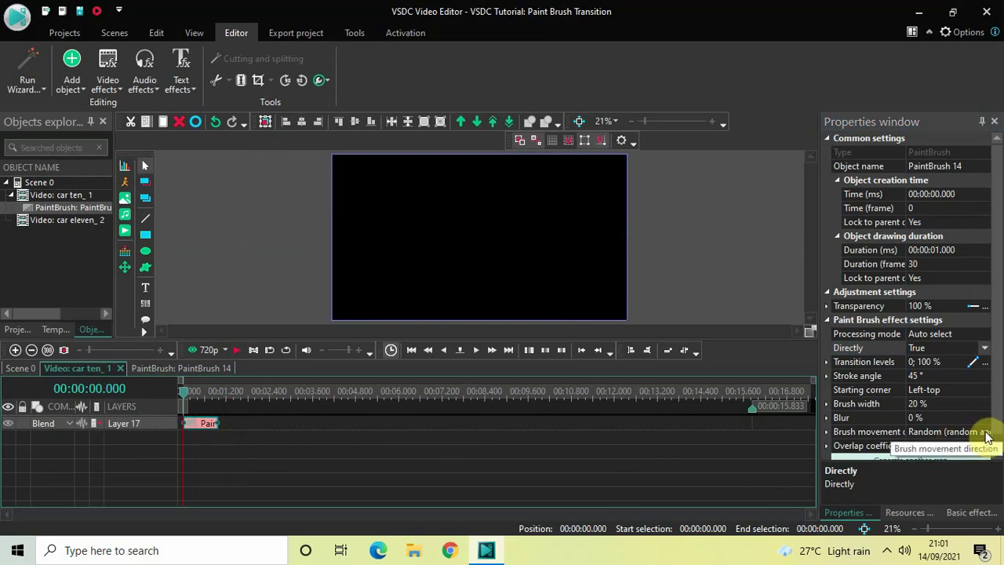
# - Switch brush movement direction to Non-continuous and preview the transition
pyautogui.click(987, 436)
pyautogui.click(986, 433)
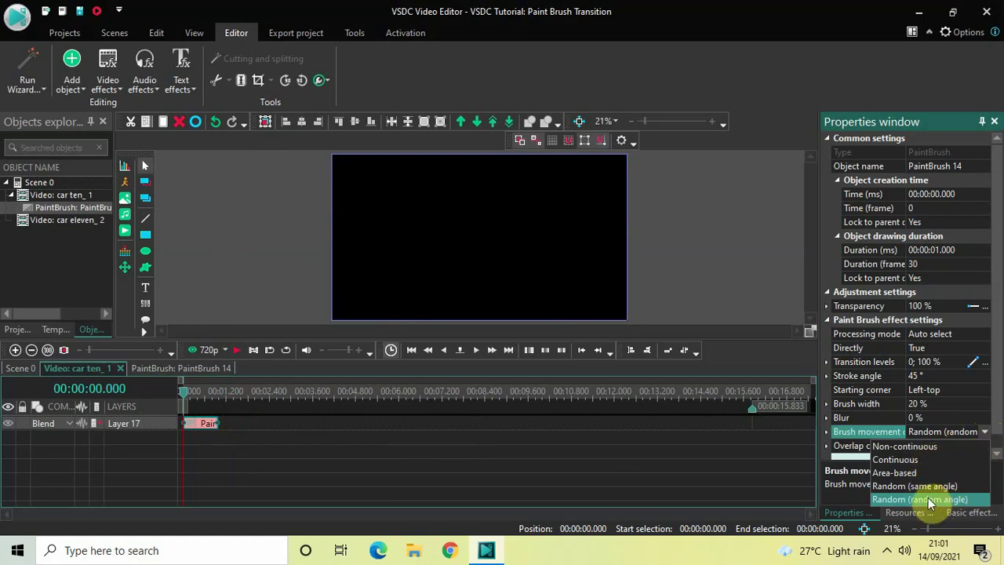
pyautogui.click(951, 447)
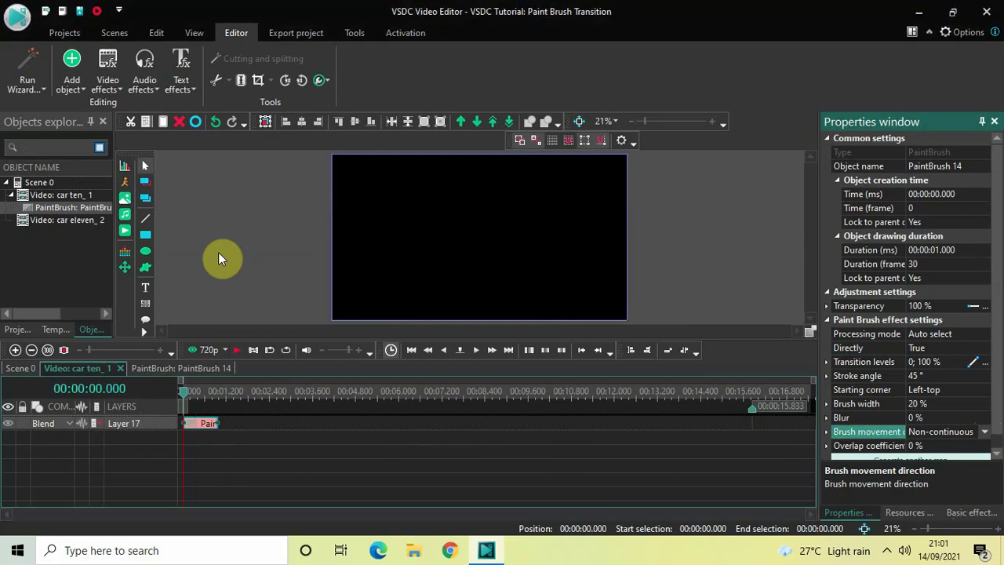
pyautogui.press('space')
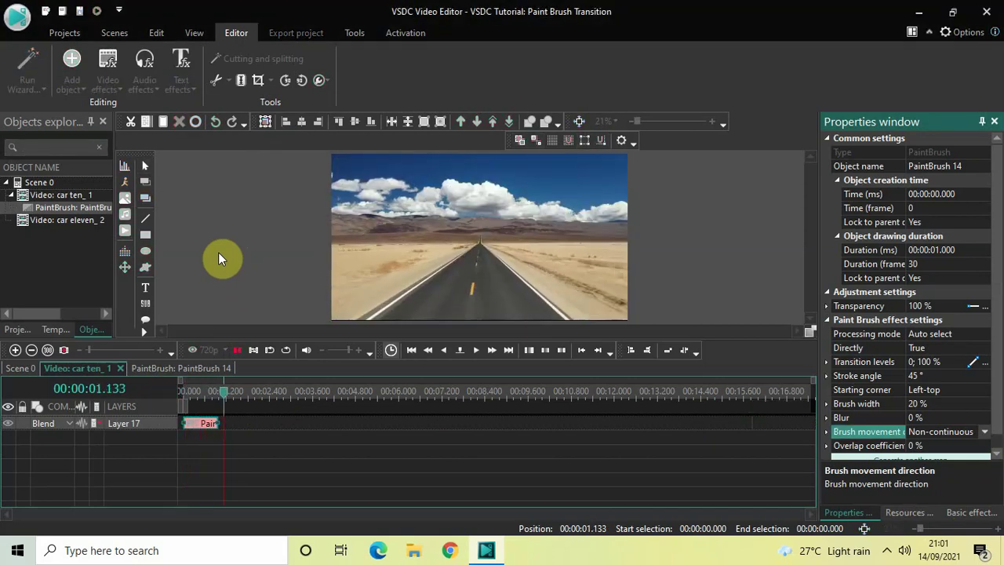
pyautogui.press('space')
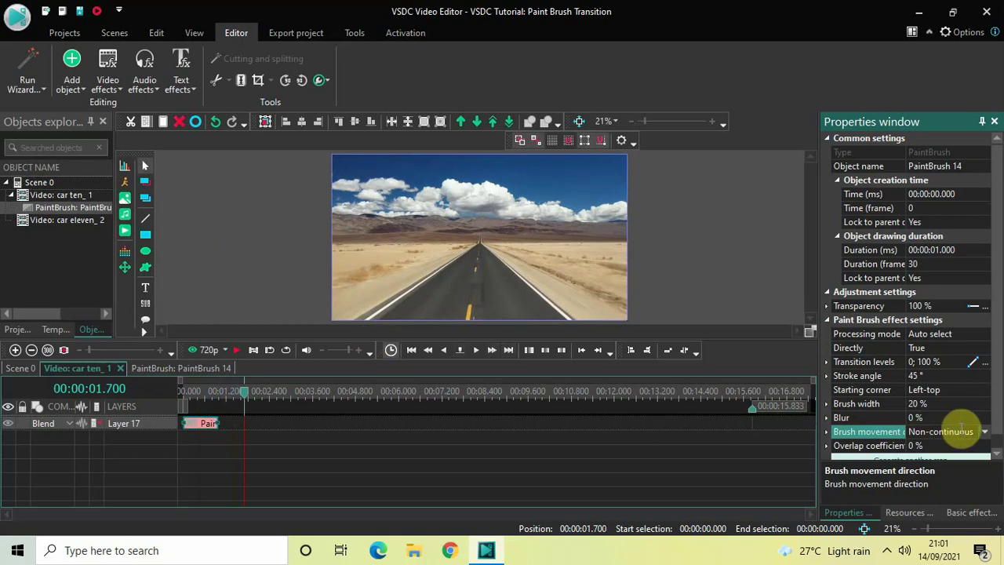
# - Set brush movement to Continuous and preview it from the clip start
pyautogui.click(984, 432)
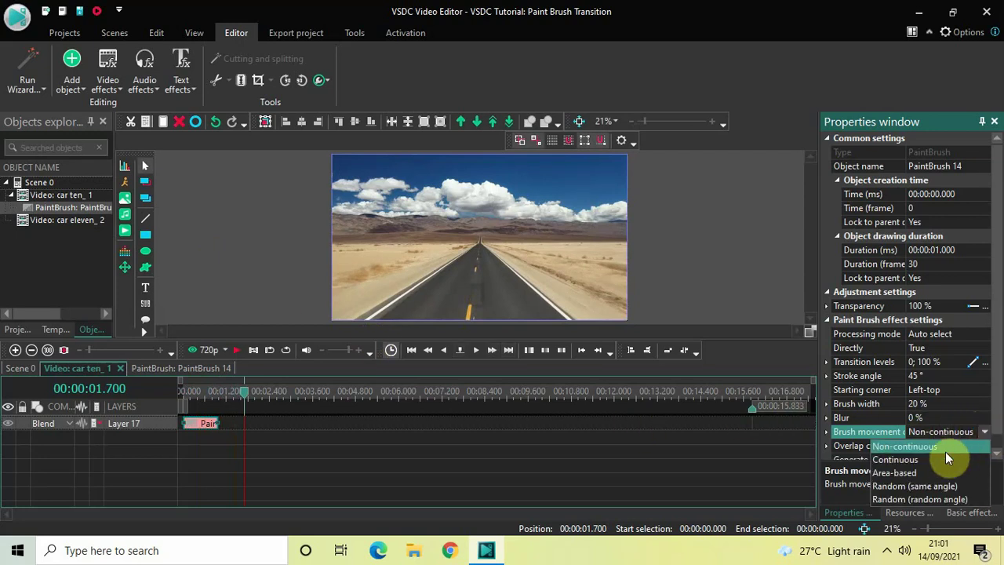
pyautogui.click(910, 459)
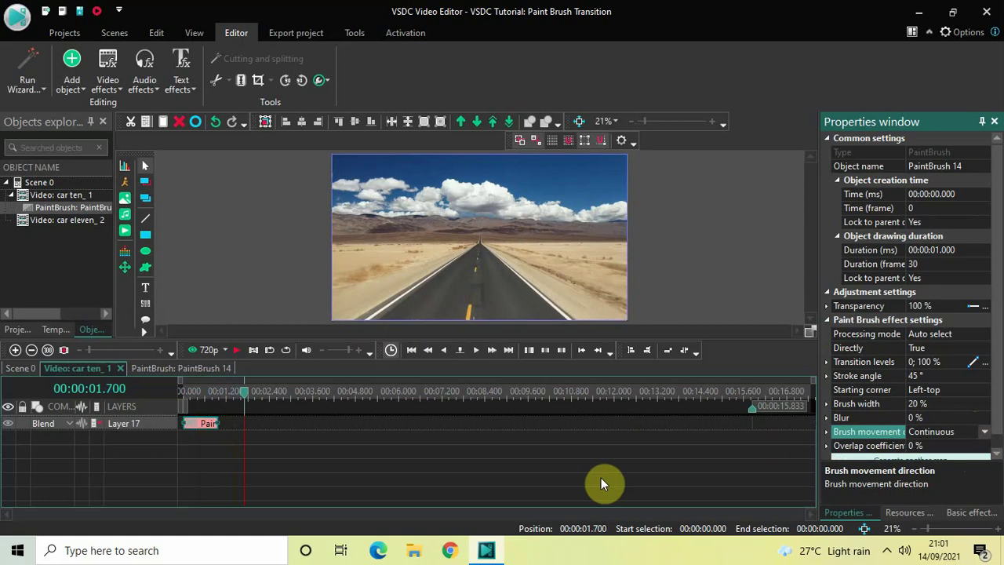
pyautogui.moveTo(246, 400); pyautogui.dragTo(146, 400)
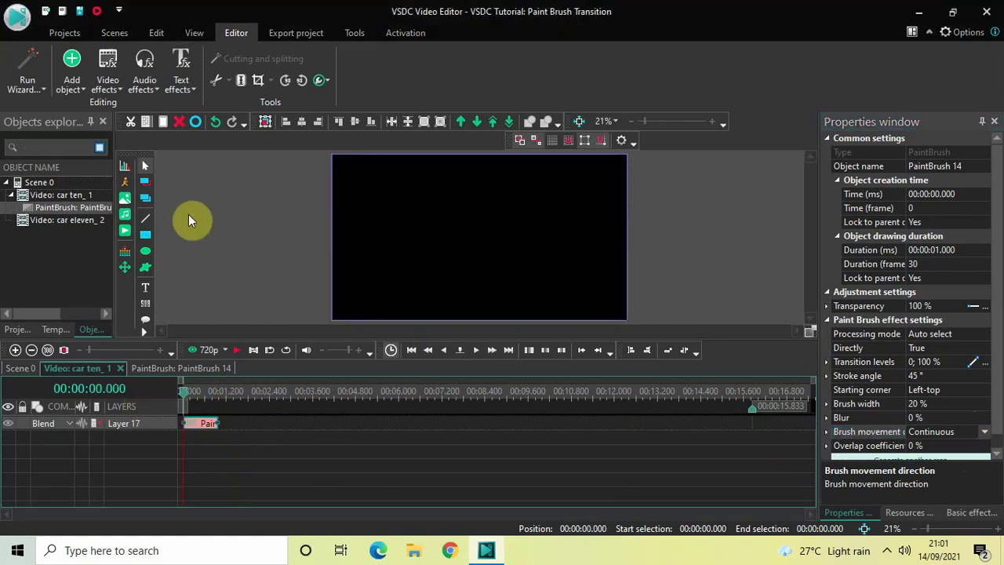
pyautogui.press('space')
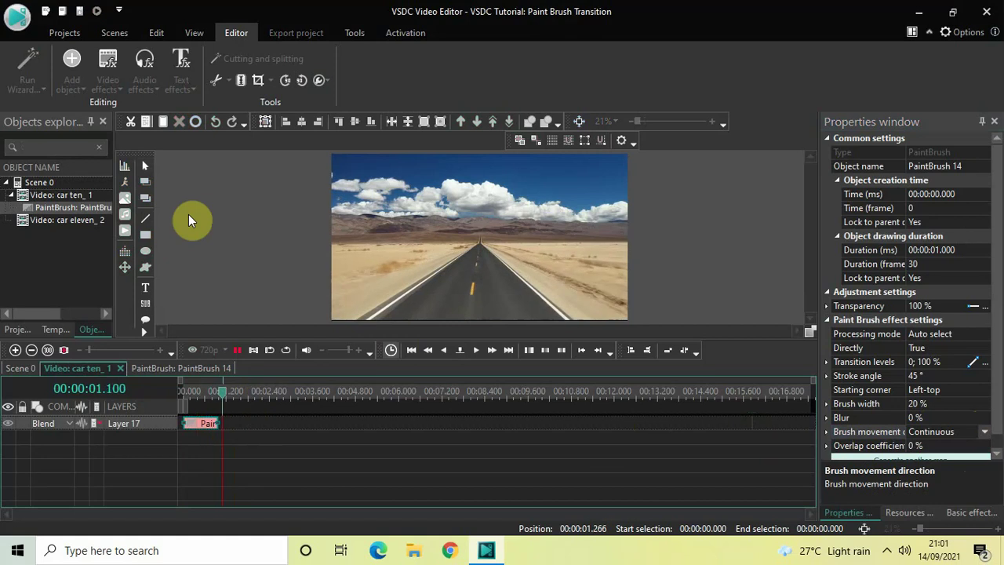
pyautogui.press('space')
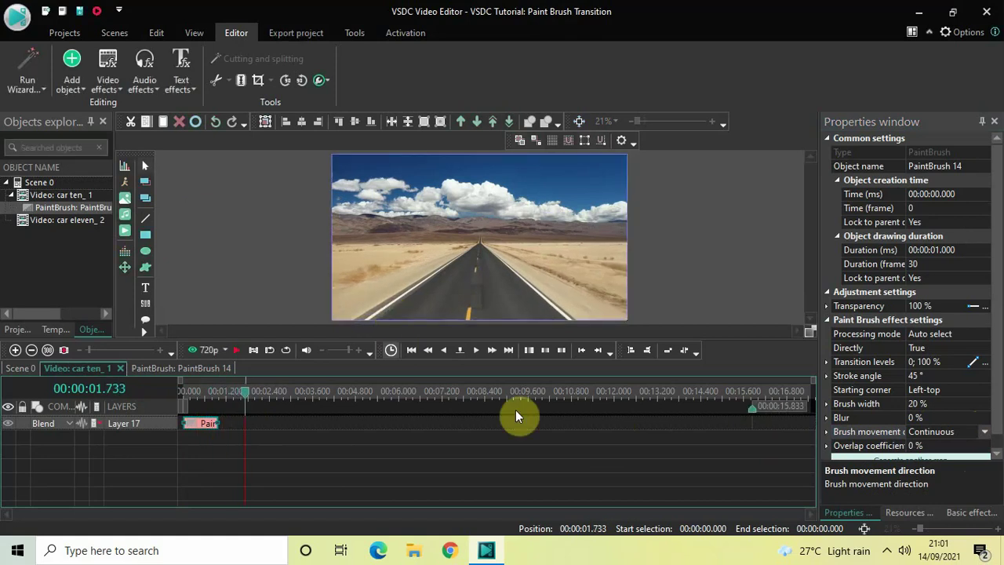
# - Change brush movement to Area-based and replay the transition from the beginning
pyautogui.click(984, 432)
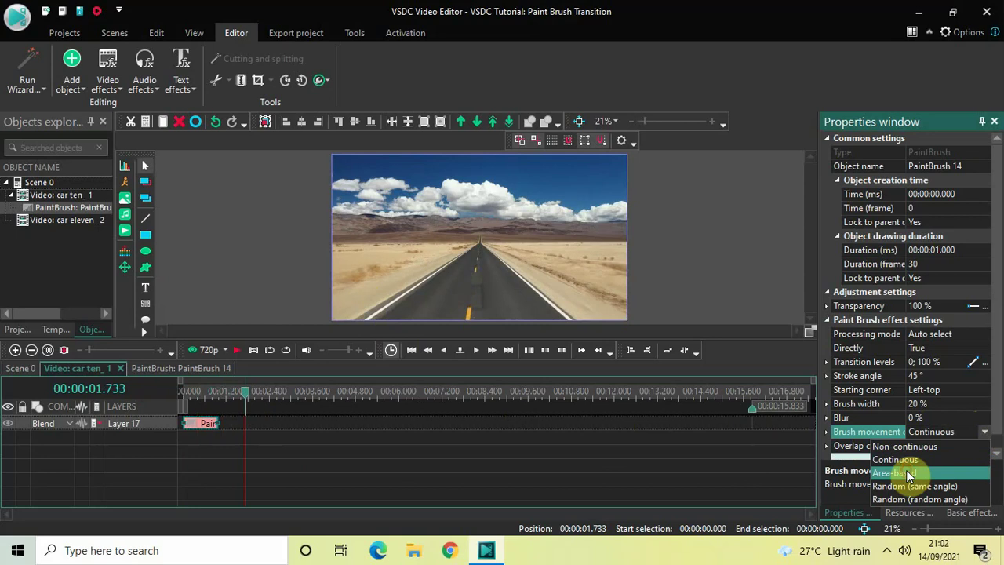
pyautogui.click(903, 472)
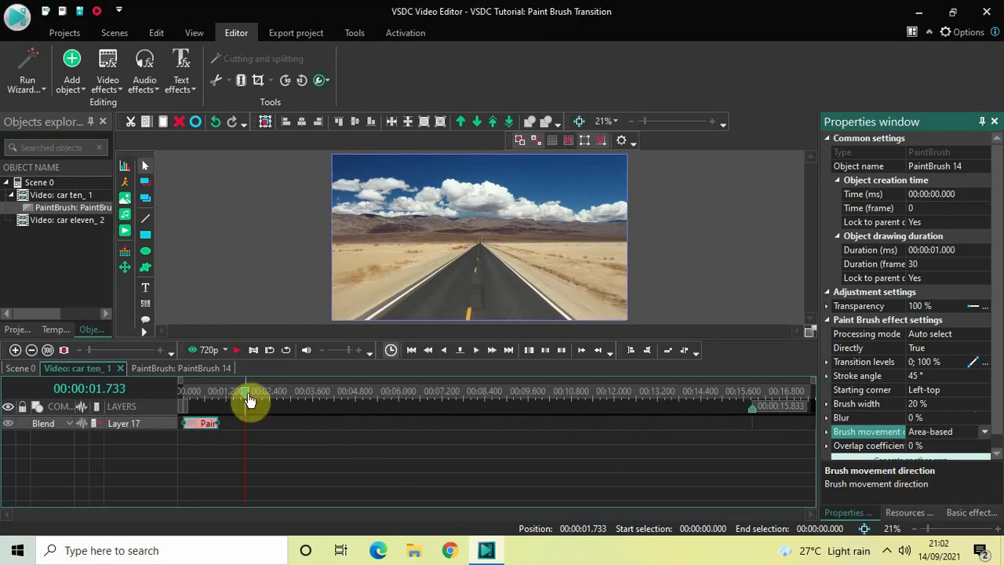
pyautogui.click(182, 401)
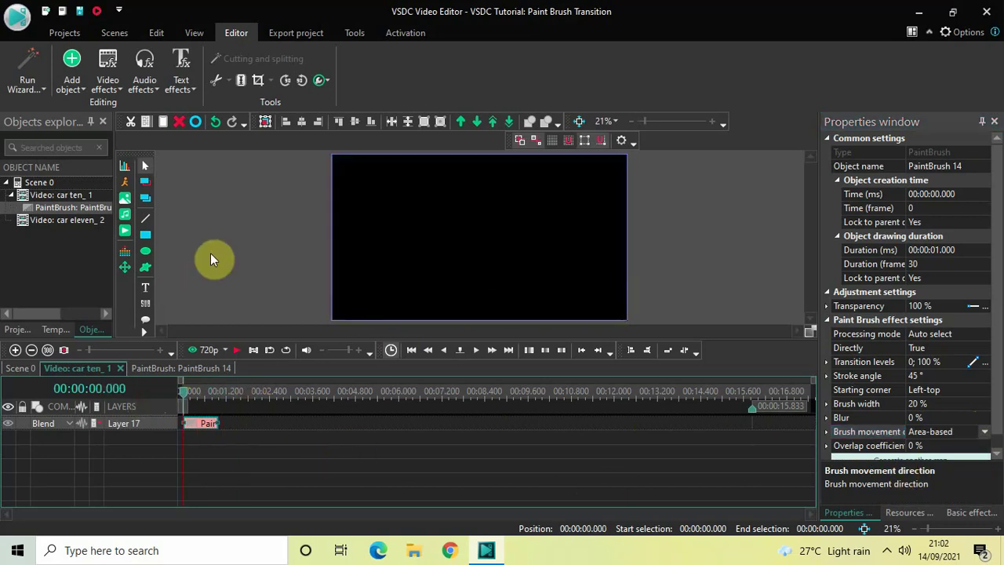
pyautogui.press('space')
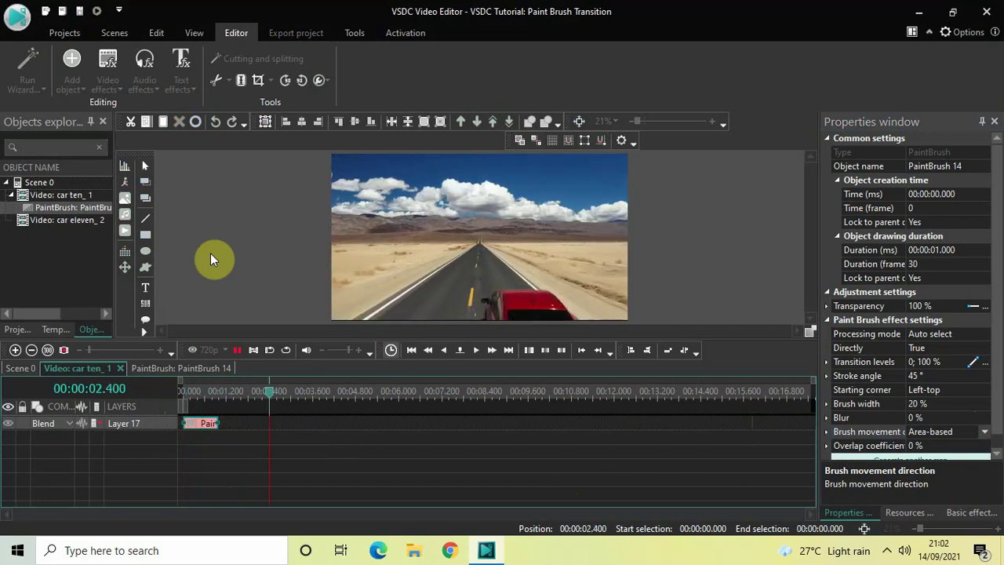
pyautogui.press('space')
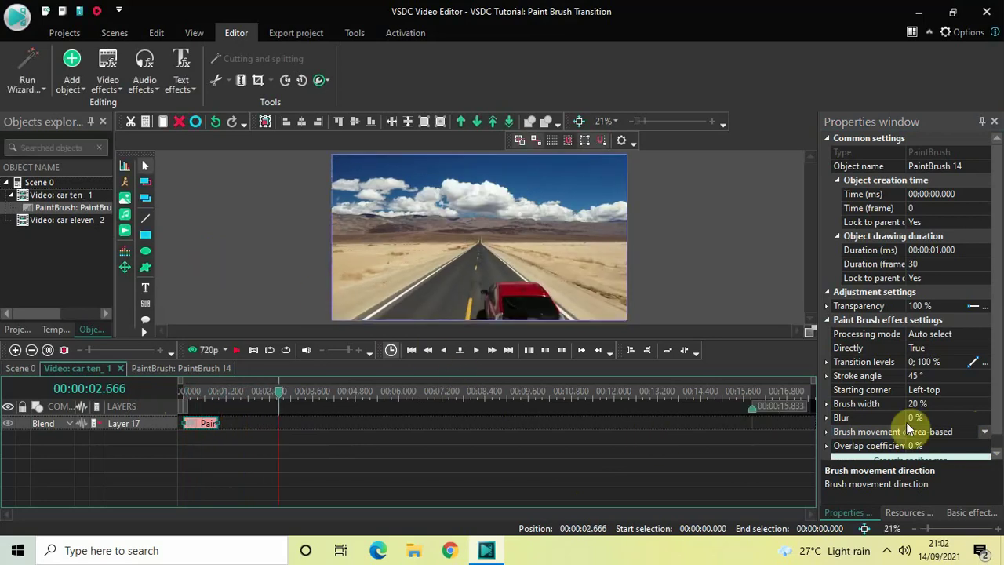
# - Set brush movement to Random (same angle) and replay the transition from 0 s
pyautogui.click(985, 431)
pyautogui.click(985, 432)
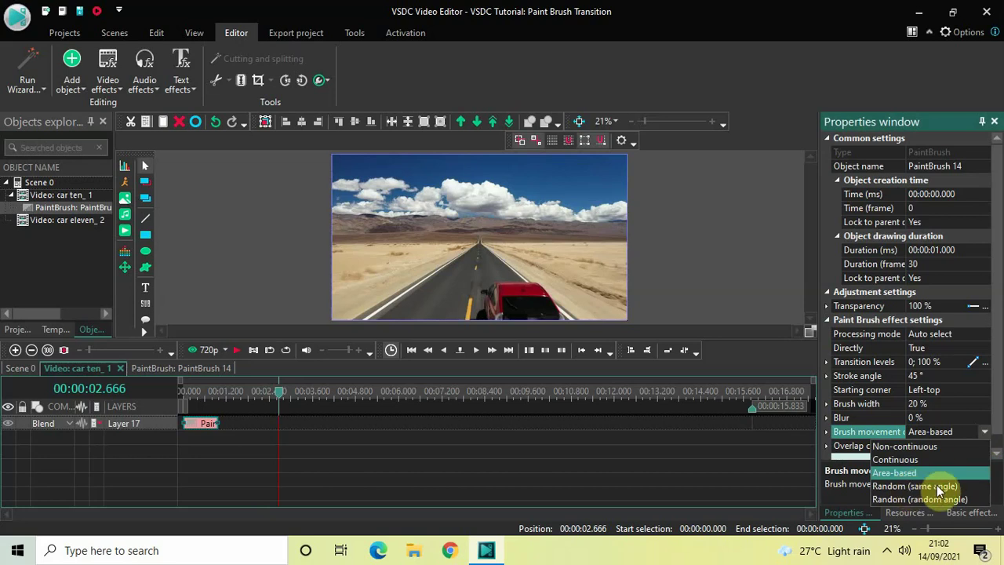
pyautogui.click(939, 486)
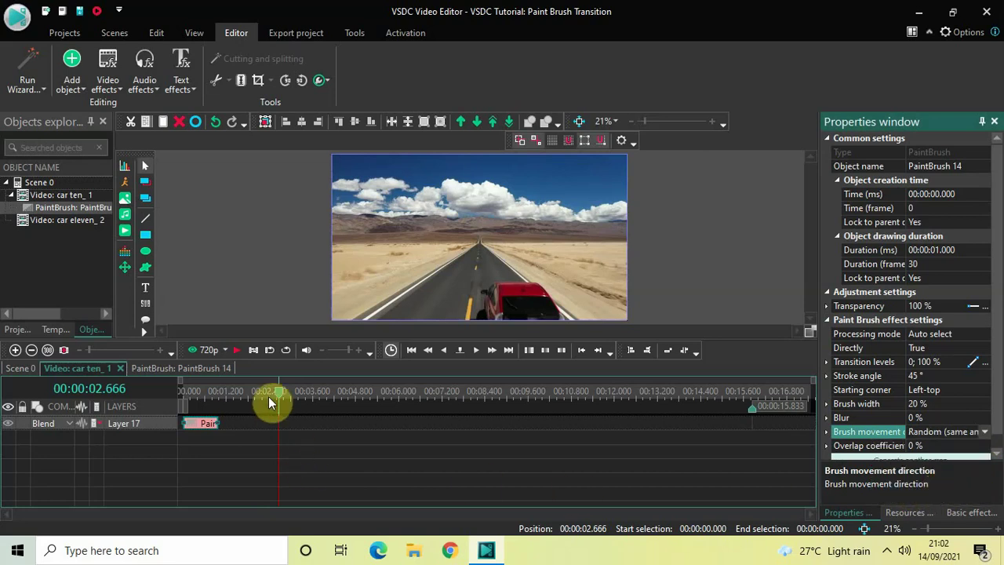
pyautogui.moveTo(279, 393)
pyautogui.mouseDown()
pyautogui.moveTo(258, 403)
pyautogui.moveTo(128, 403)
pyautogui.mouseUp()
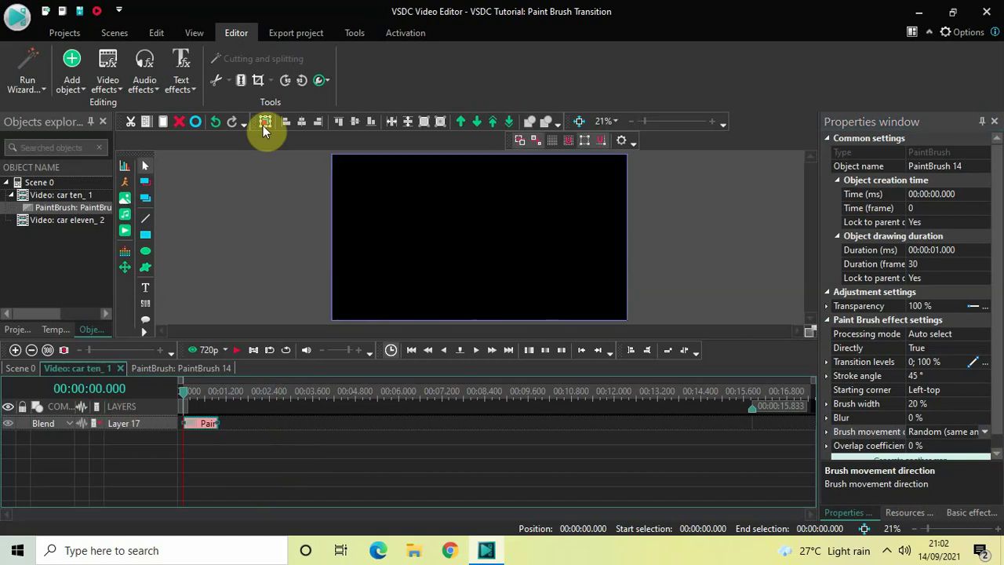
pyautogui.press('space')
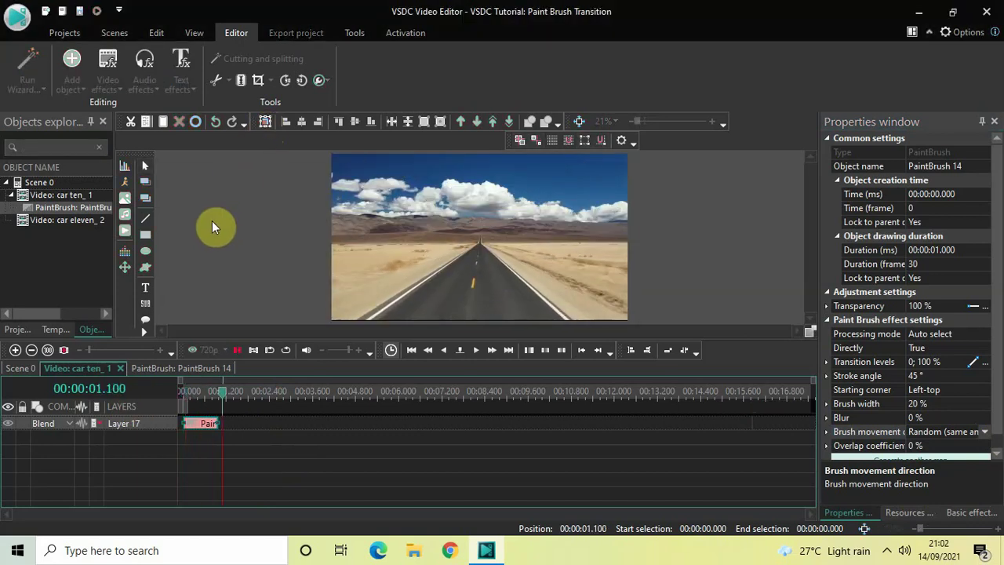
pyautogui.press('space')
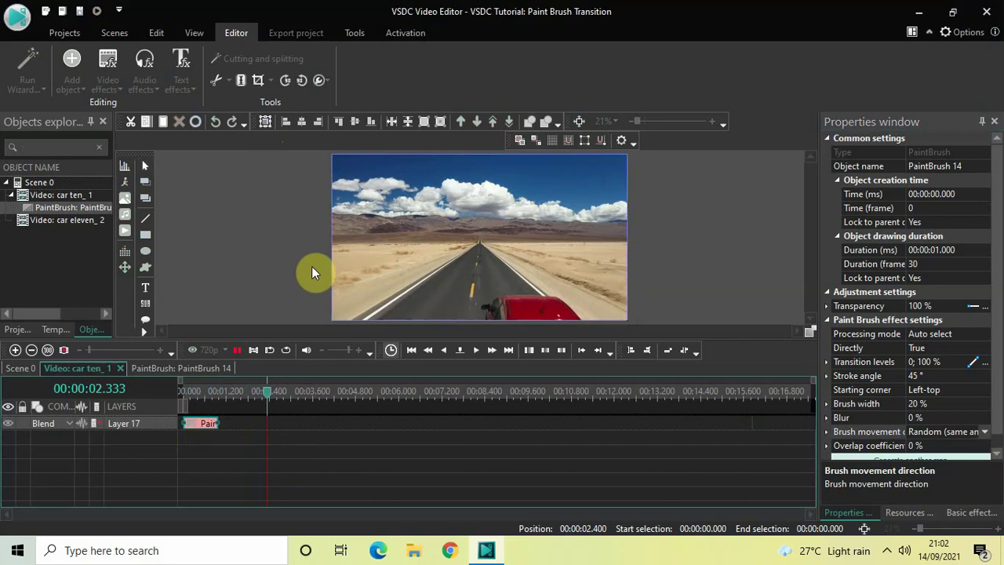
# - Switch brush movement back to Random (random angle), preview it, and rewind to the clip start
pyautogui.click(984, 432)
pyautogui.click(984, 432)
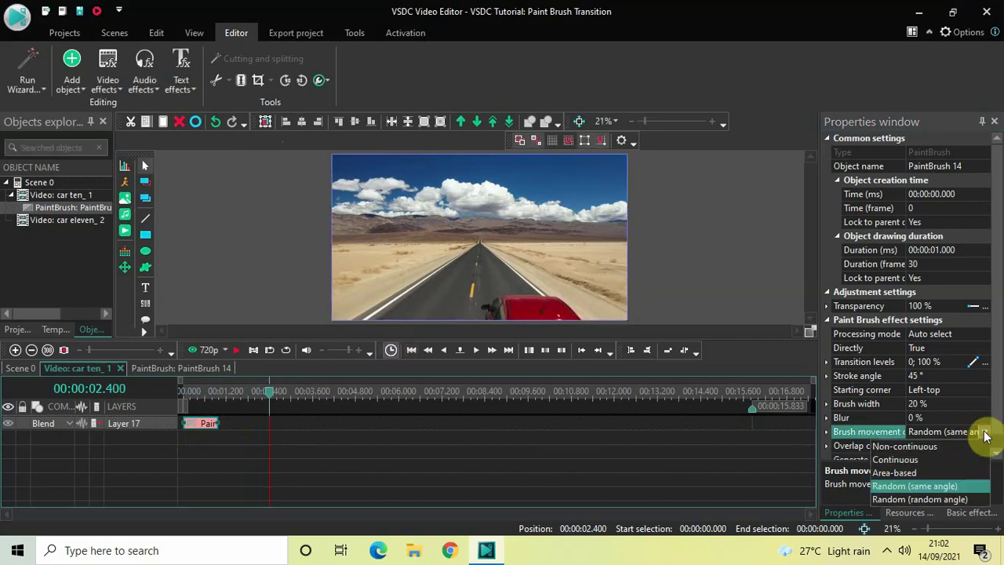
pyautogui.click(930, 499)
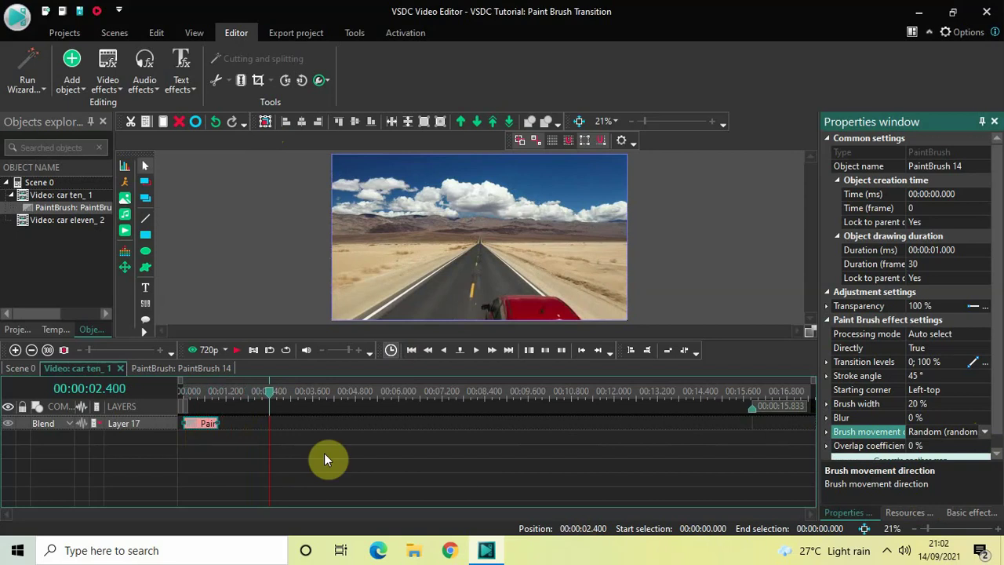
pyautogui.moveTo(269, 392); pyautogui.dragTo(139, 395)
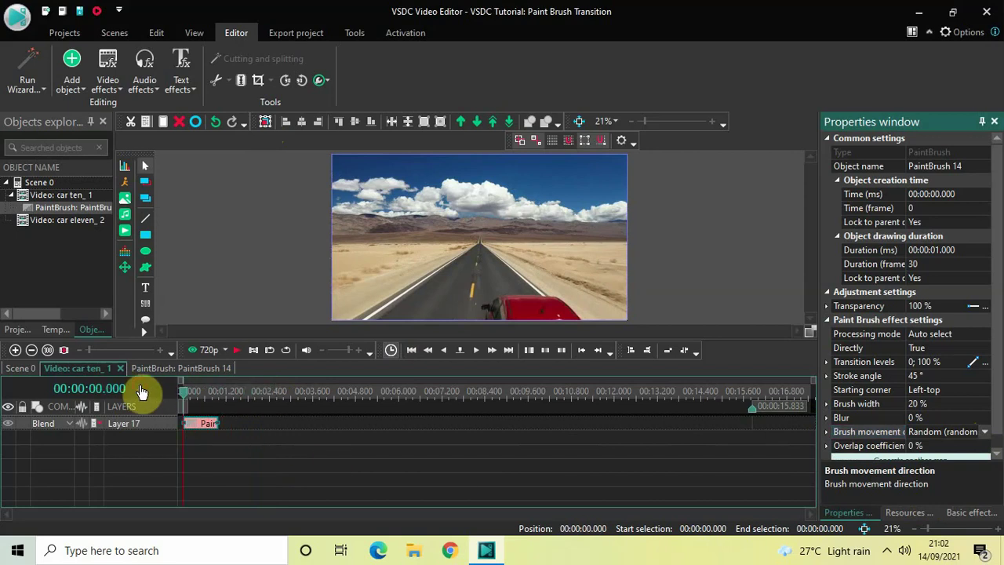
pyautogui.press('space')
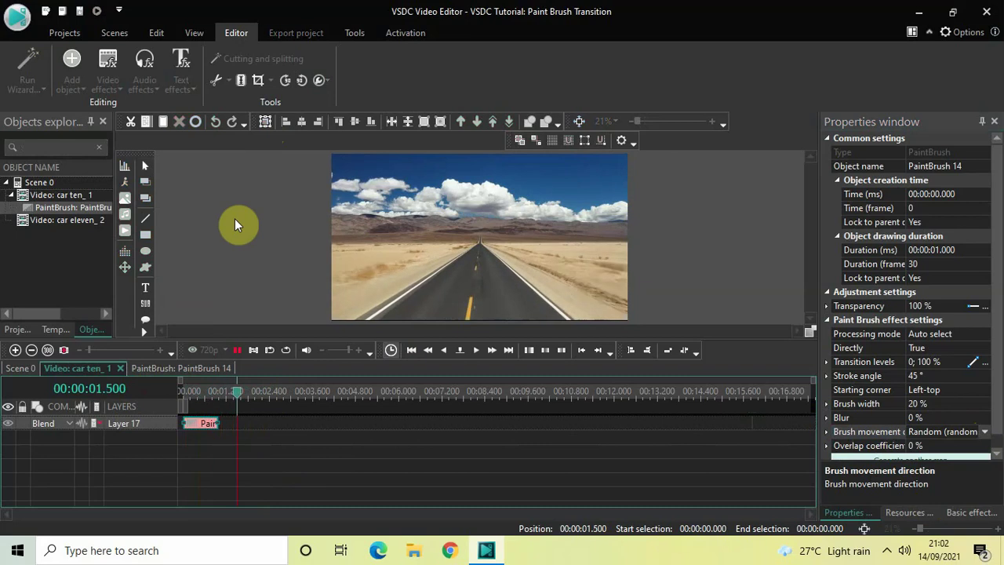
pyautogui.press('space')
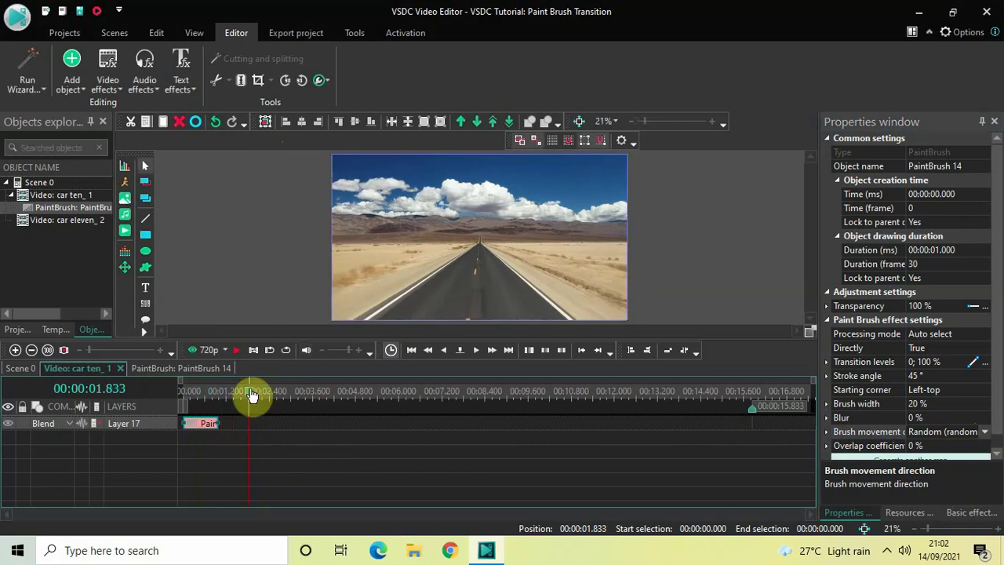
pyautogui.moveTo(251, 395); pyautogui.dragTo(161, 394)
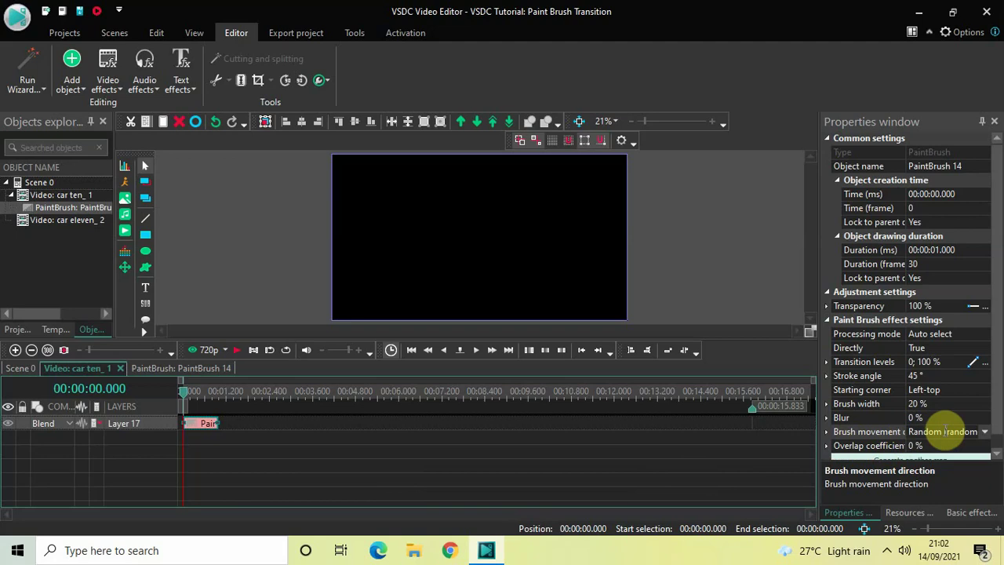
# - Set brush movement to Continuous and preview, pausing at 0.466 s mid-stroke
pyautogui.click(985, 436)
pyautogui.click(986, 435)
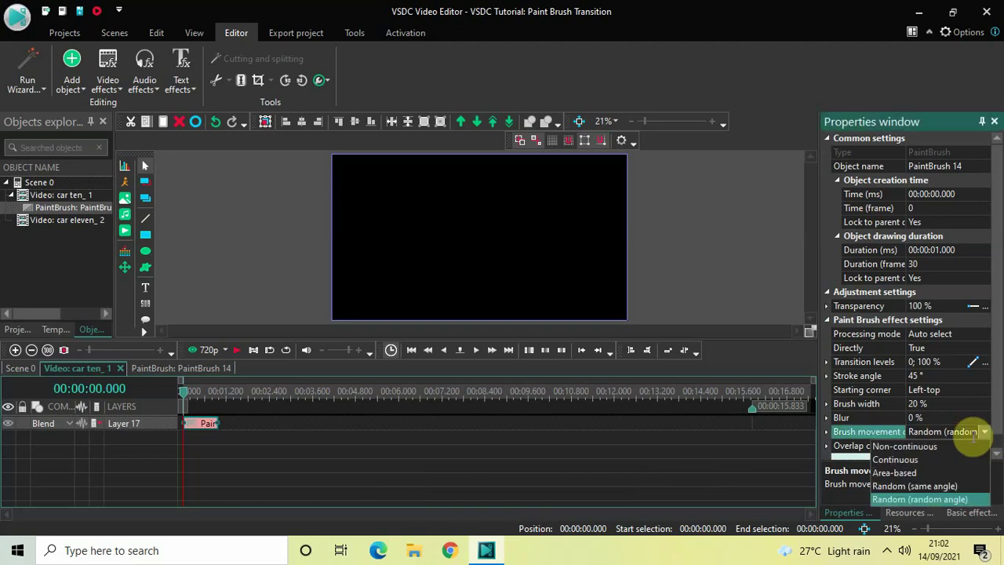
pyautogui.click(910, 465)
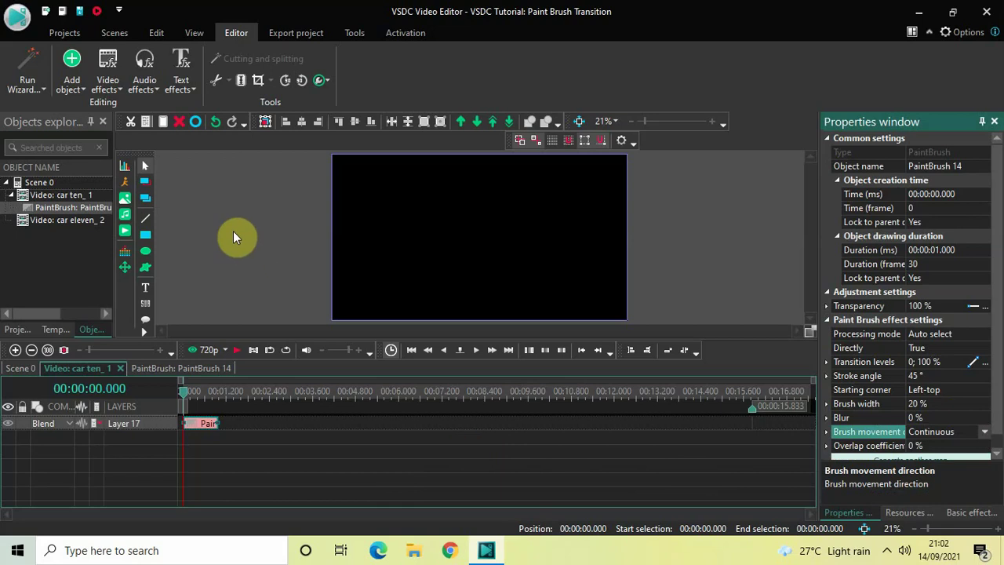
pyautogui.press('space')
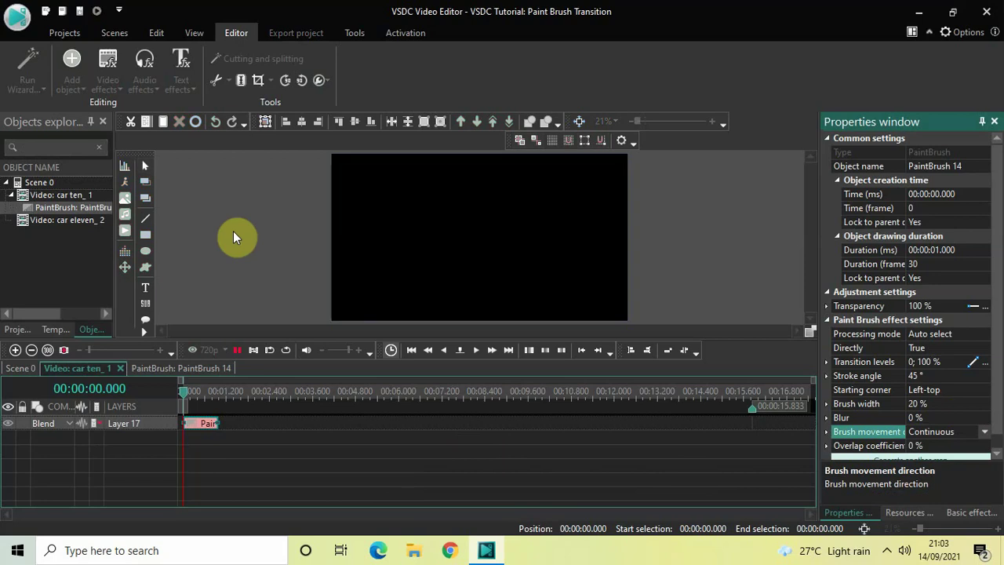
pyautogui.press('space')
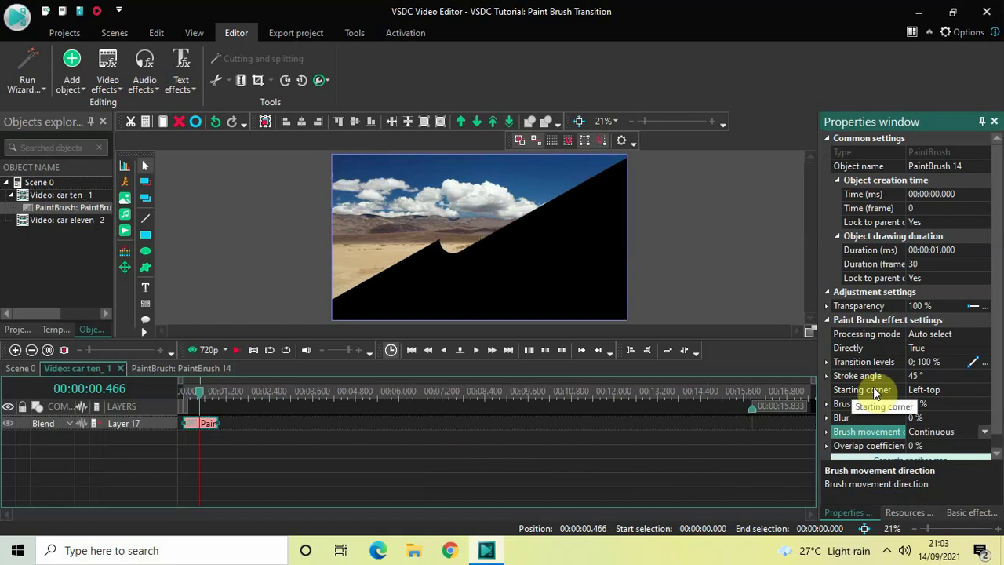
pyautogui.click(980, 391)
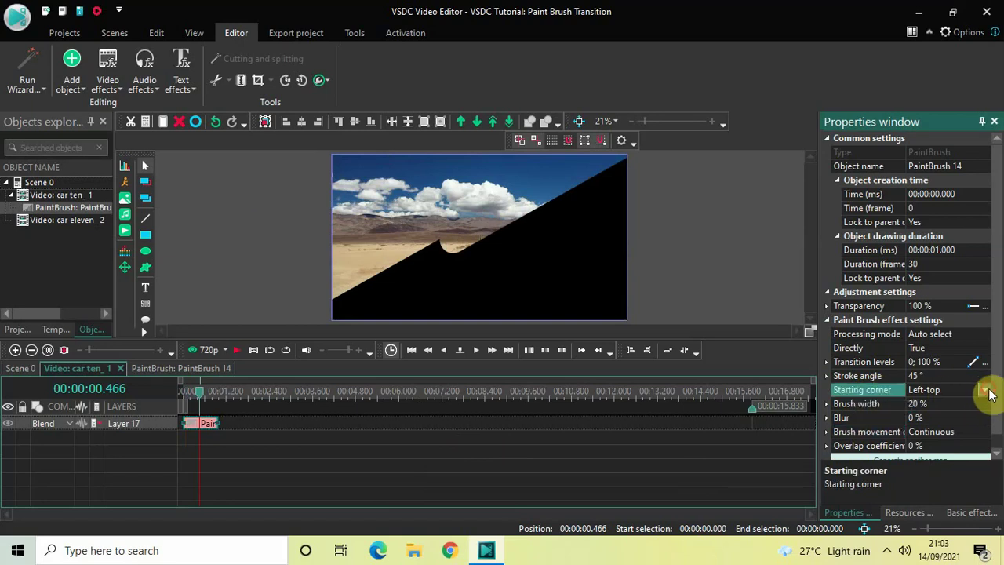
pyautogui.click(986, 390)
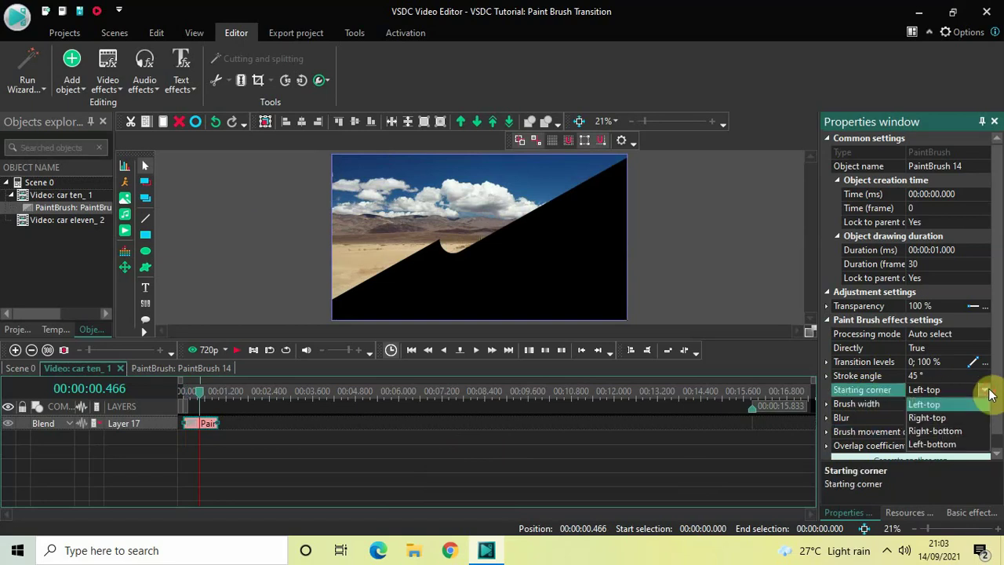
pyautogui.click(943, 418)
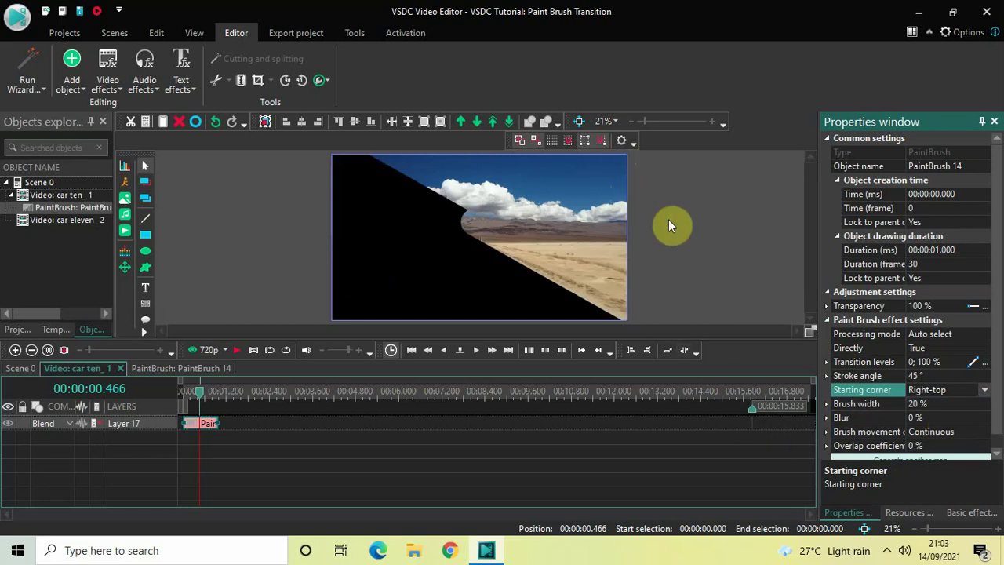
pyautogui.click(985, 390)
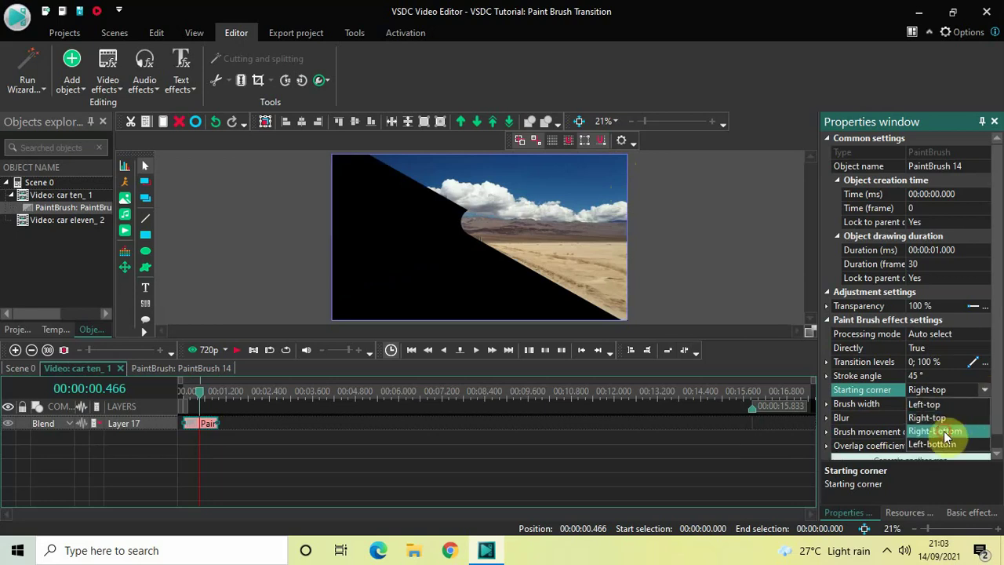
pyautogui.click(944, 430)
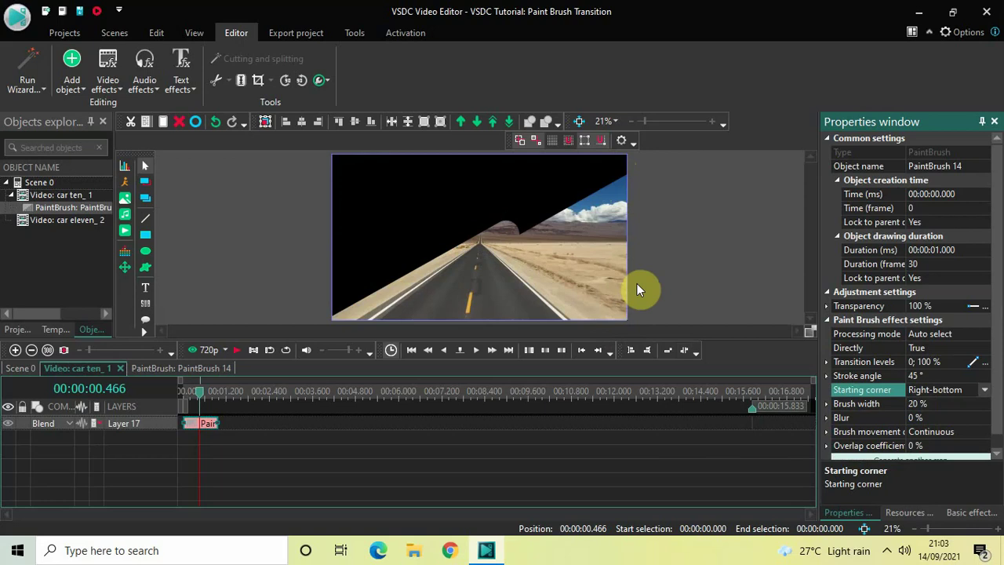
pyautogui.click(985, 391)
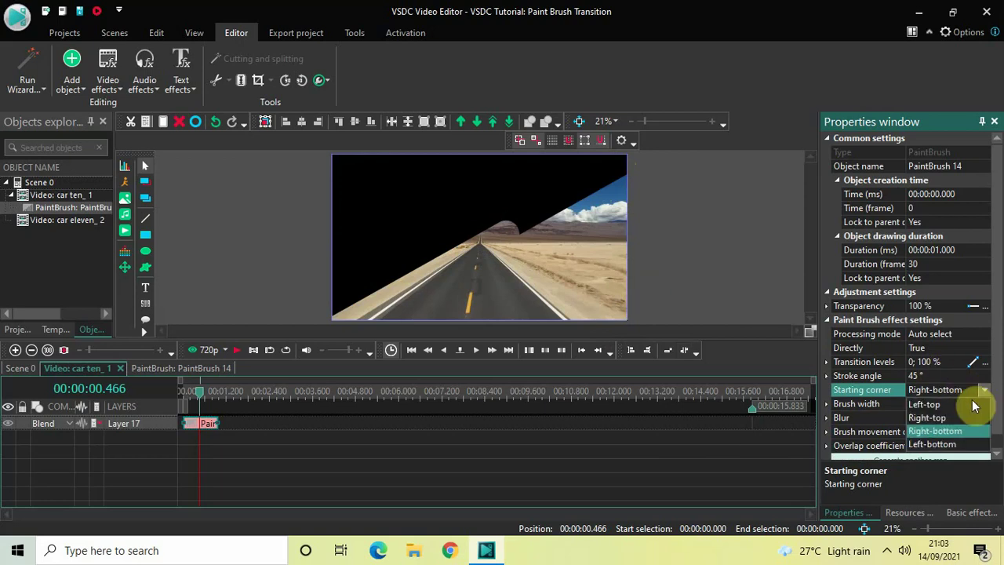
pyautogui.click(942, 444)
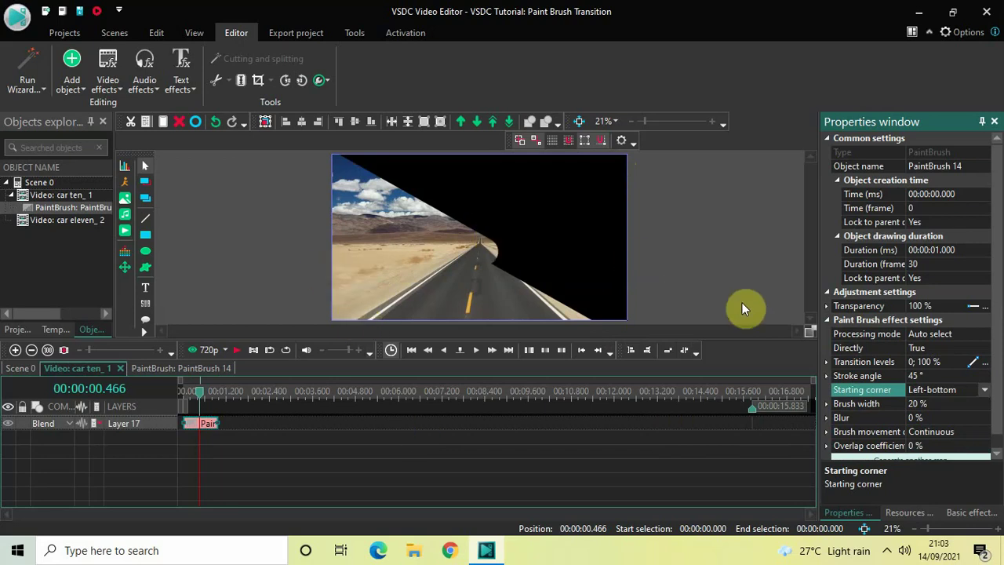
pyautogui.click(984, 391)
pyautogui.click(949, 404)
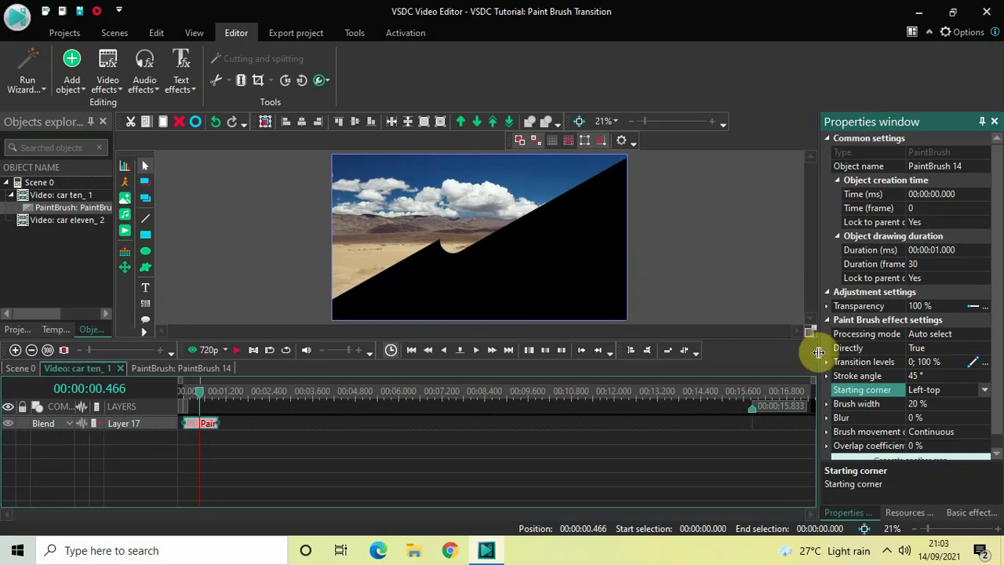
# - Change the stroke angle from 45° to 0° and replay the now-horizontal brush transition
pyautogui.click(870, 377)
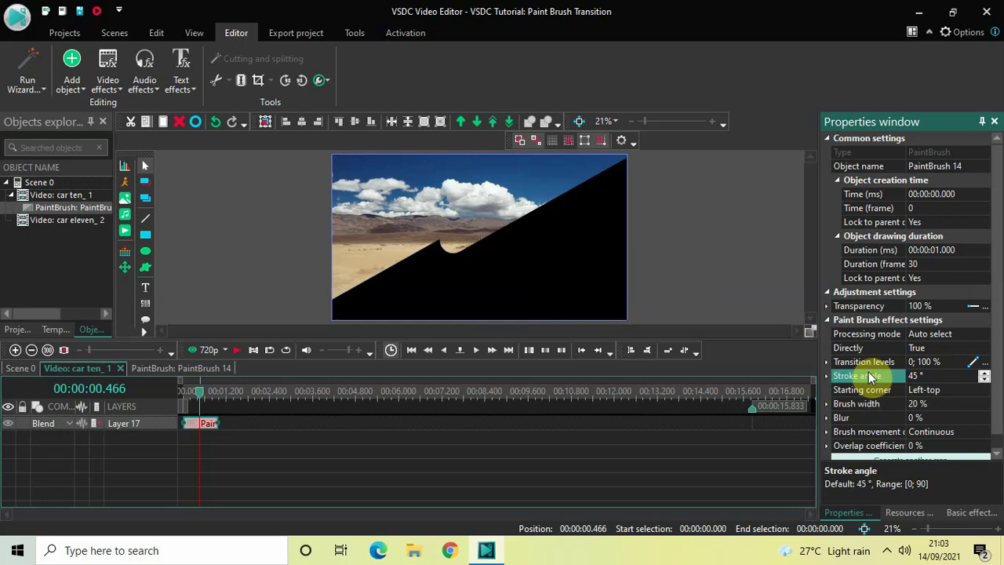
pyautogui.click(947, 376)
pyautogui.press('BackSpace')
pyautogui.write('0')
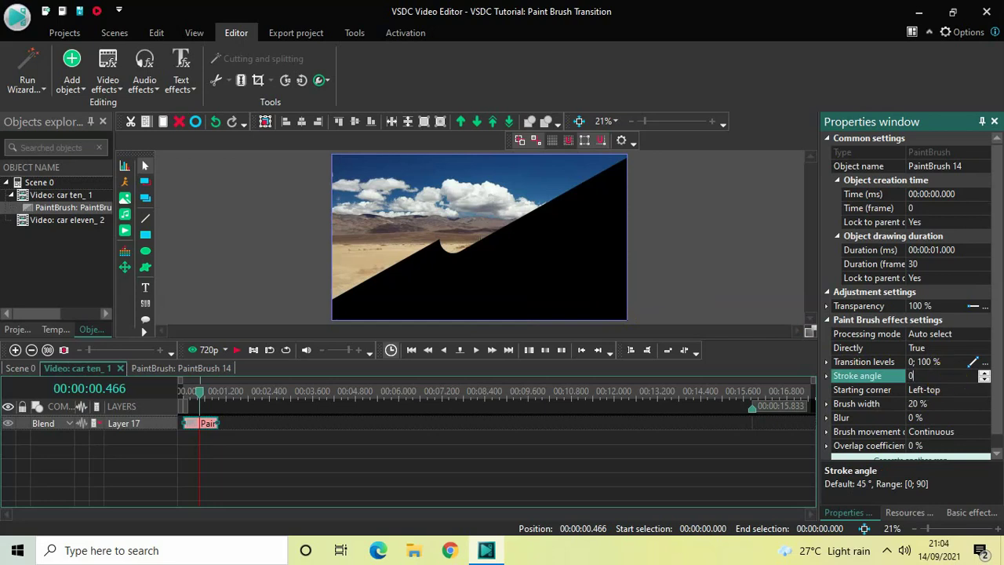
pyautogui.press('Return')
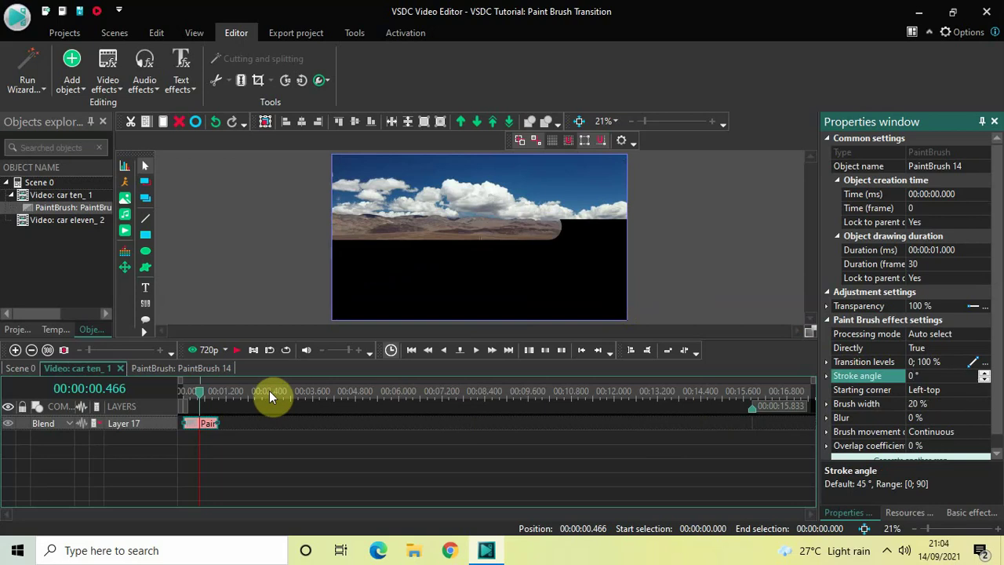
pyautogui.moveTo(199, 398); pyautogui.dragTo(153, 399)
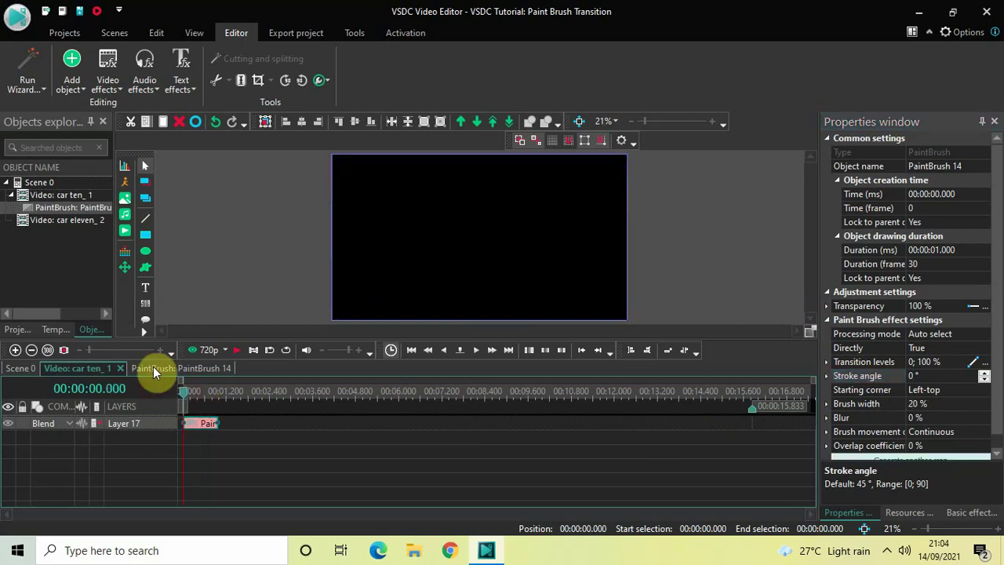
pyautogui.press('space')
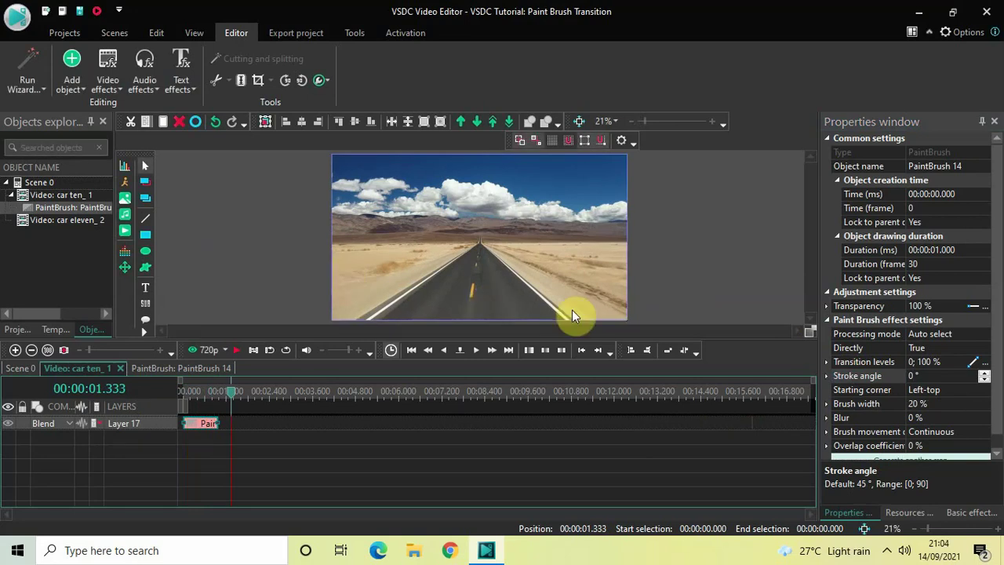
# - Change the Paint Brush stroke angle from 0° to 90°
pyautogui.click(955, 376)
pyautogui.press('BackSpace')
pyautogui.press('BackSpace')
pyautogui.press('BackSpace')
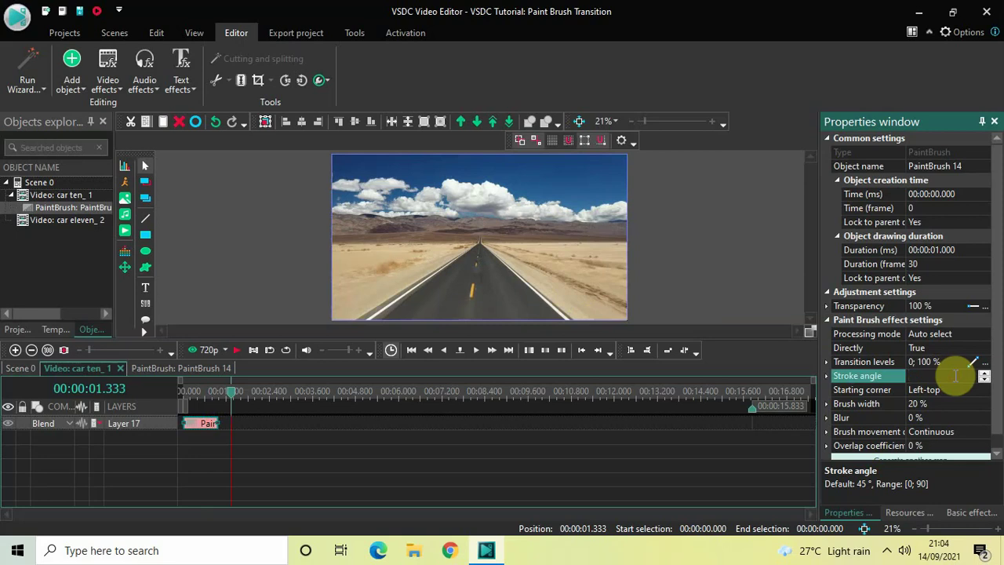
pyautogui.write('90')
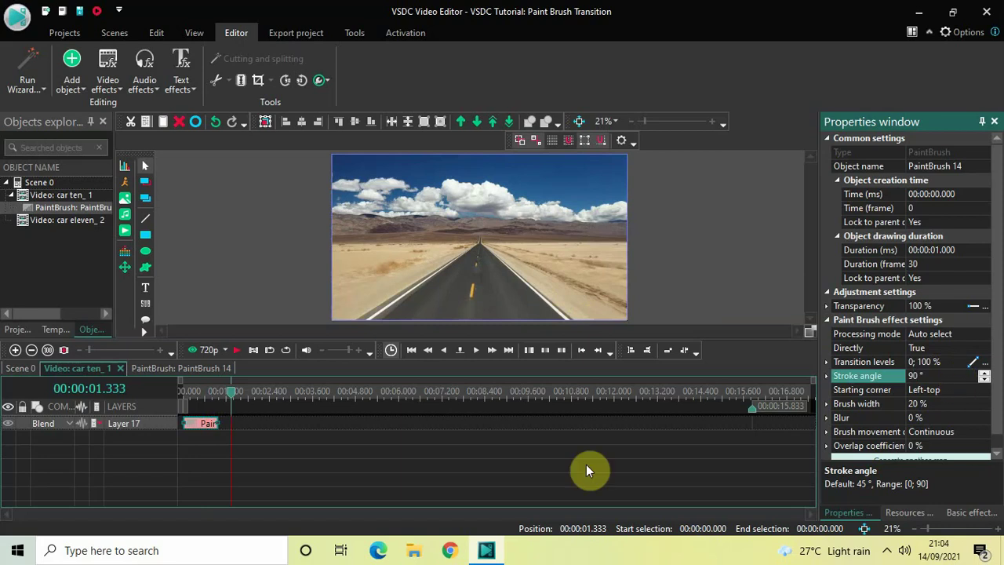
# - Replay the transition from the start, pausing partway, to check the vertical brush strokes
pyautogui.moveTo(233, 398); pyautogui.dragTo(139, 397)
pyautogui.press('space')
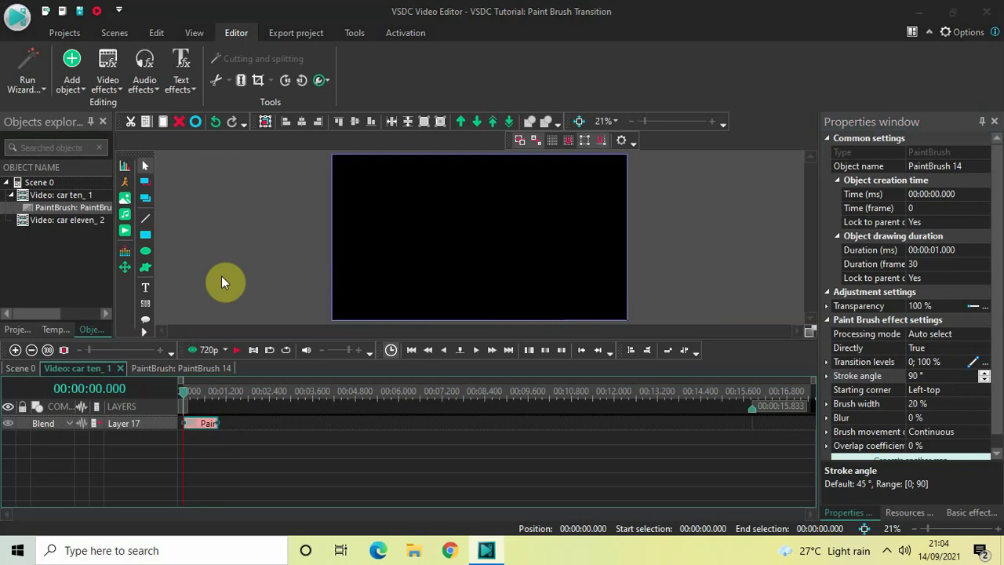
pyautogui.press('space')
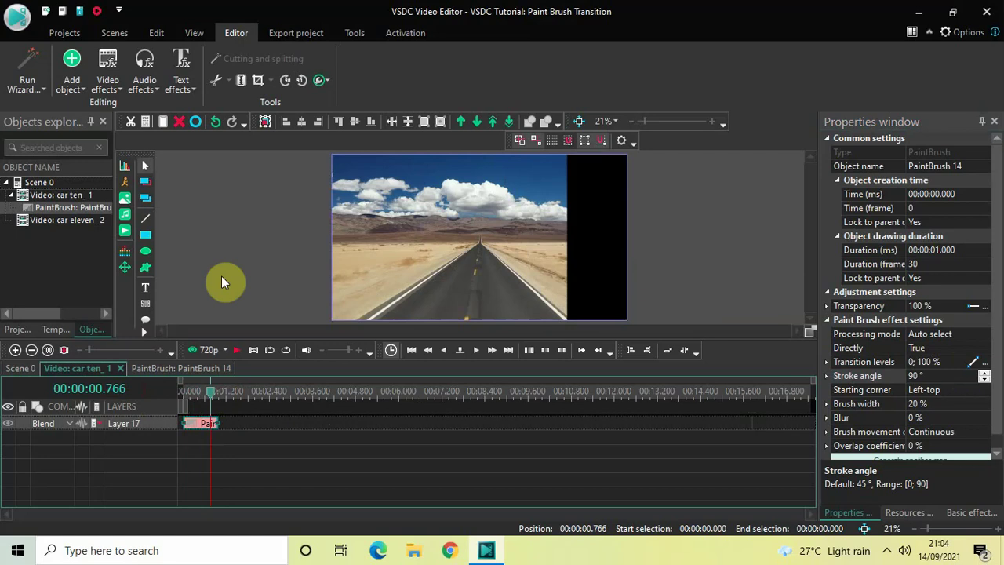
pyautogui.press('space')
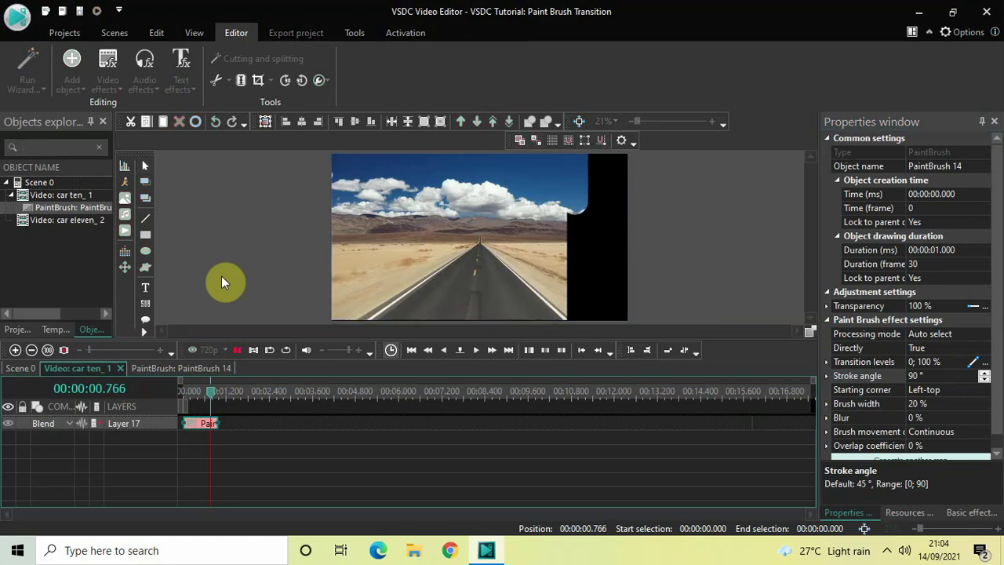
pyautogui.press('space')
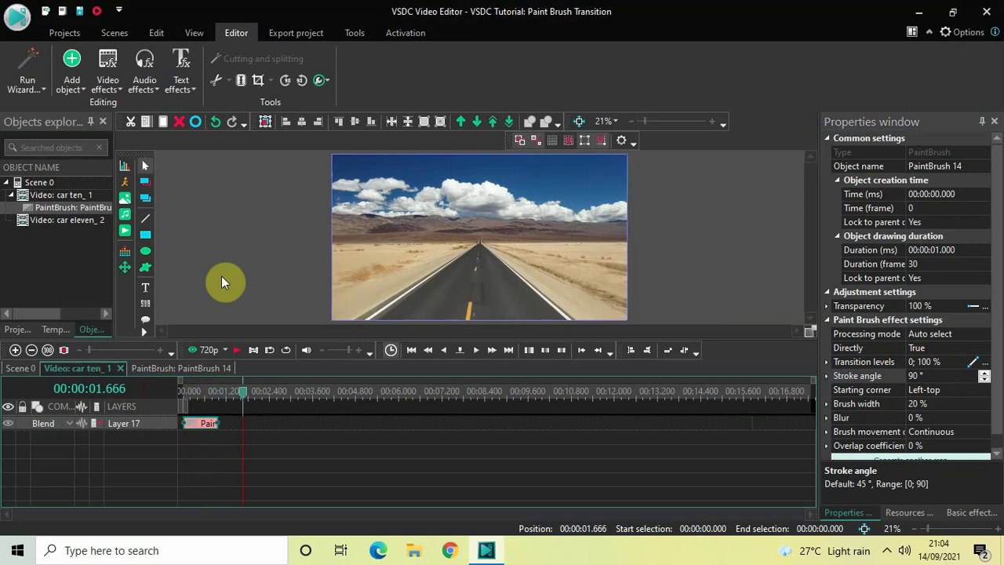
# - Set the Paint Brush stroke angle back from 90° to 45°
pyautogui.click(933, 375)
pyautogui.press('BackSpace')
pyautogui.press('BackSpace')
pyautogui.write('45')
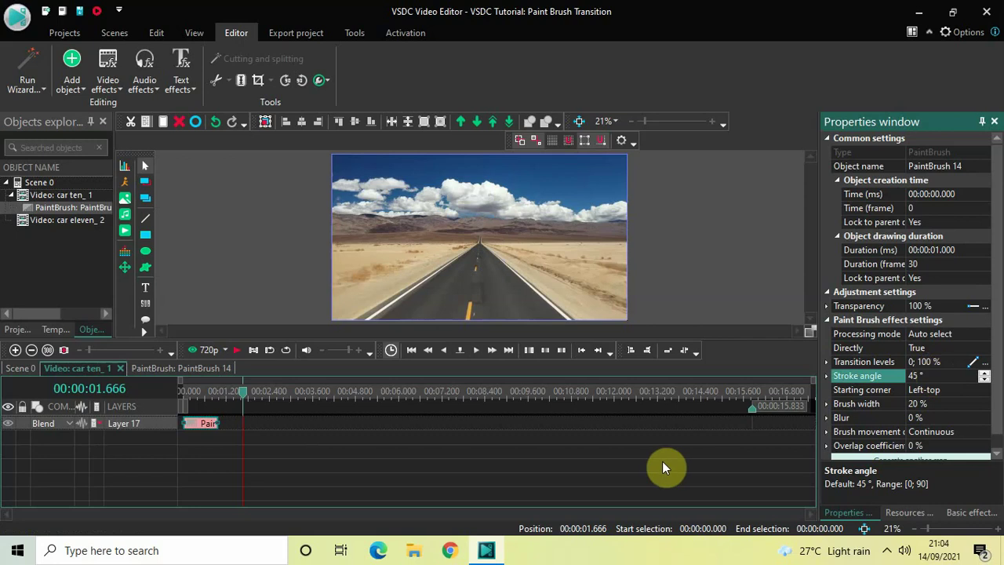
# - Preview the 45° transition from the start, then return to the Scene 0 timeline
pyautogui.moveTo(243, 405); pyautogui.dragTo(154, 401)
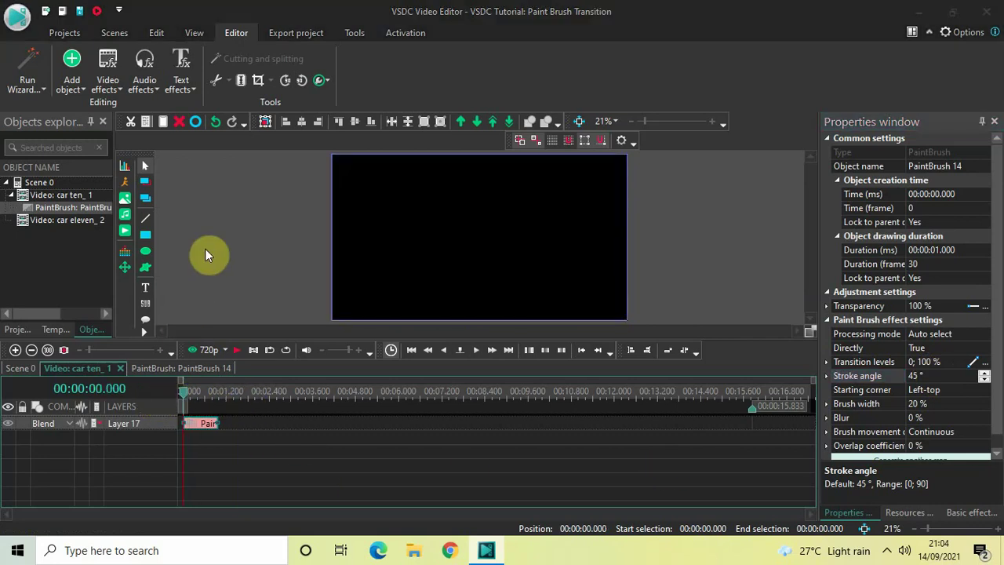
pyautogui.press('space')
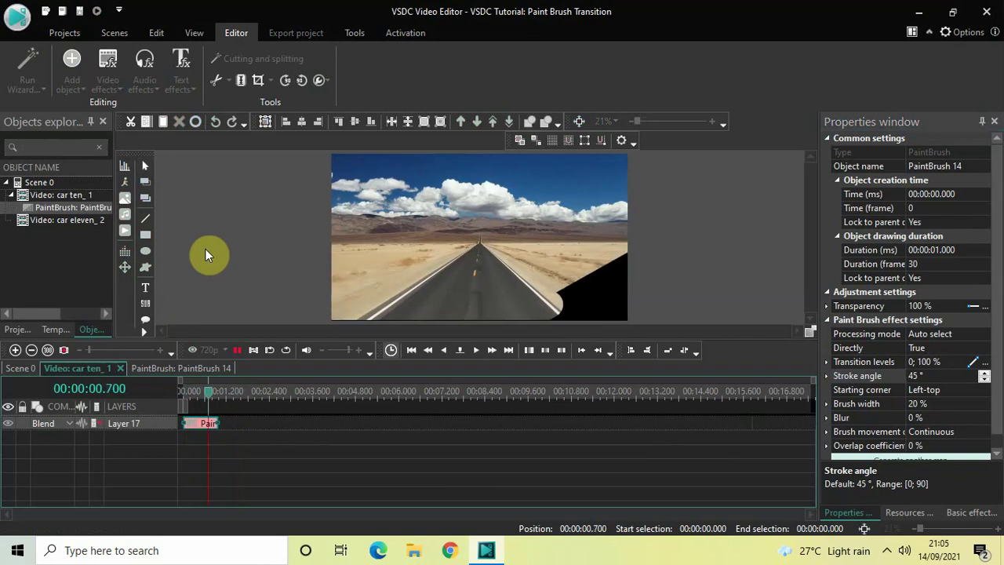
pyautogui.press('space')
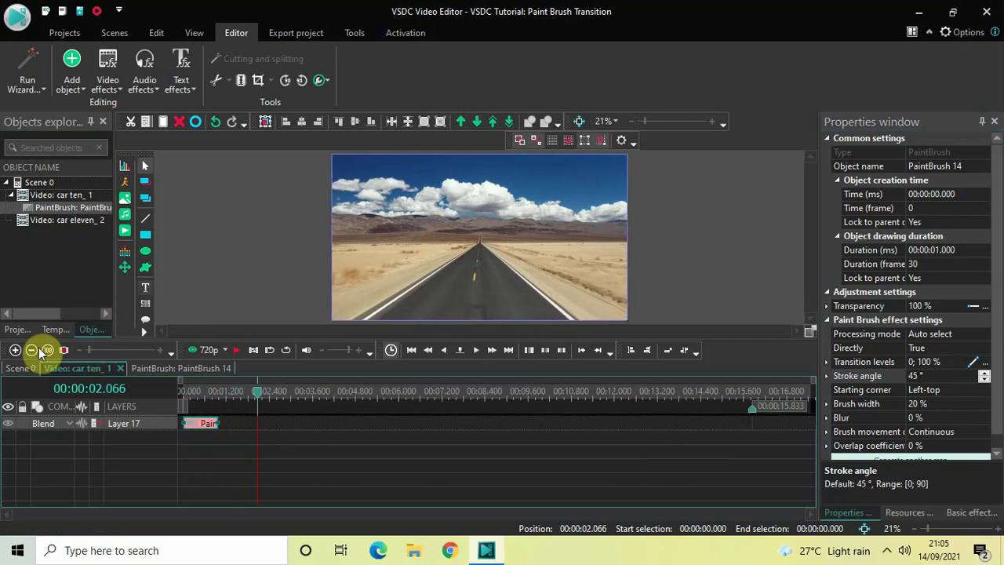
pyautogui.click(20, 368)
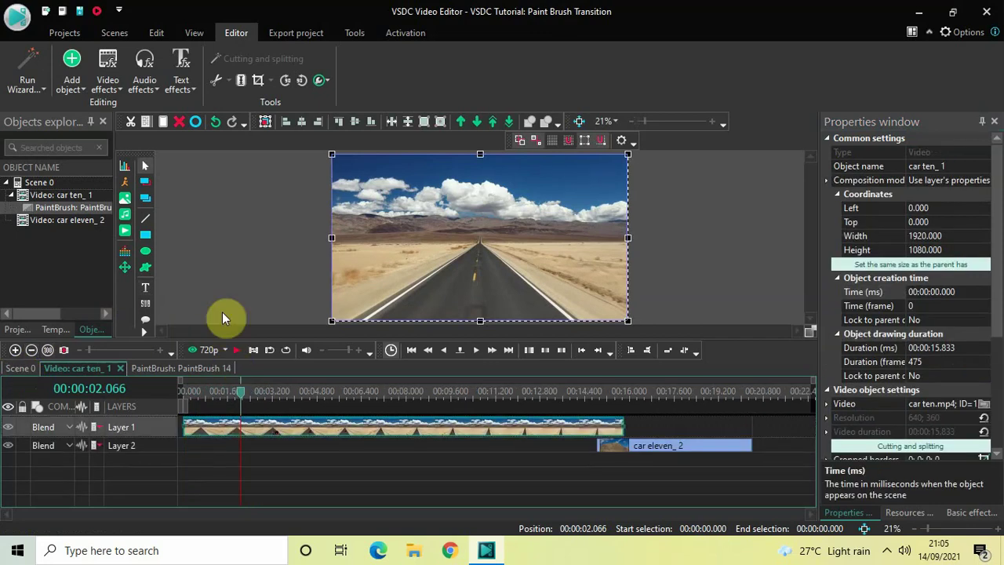